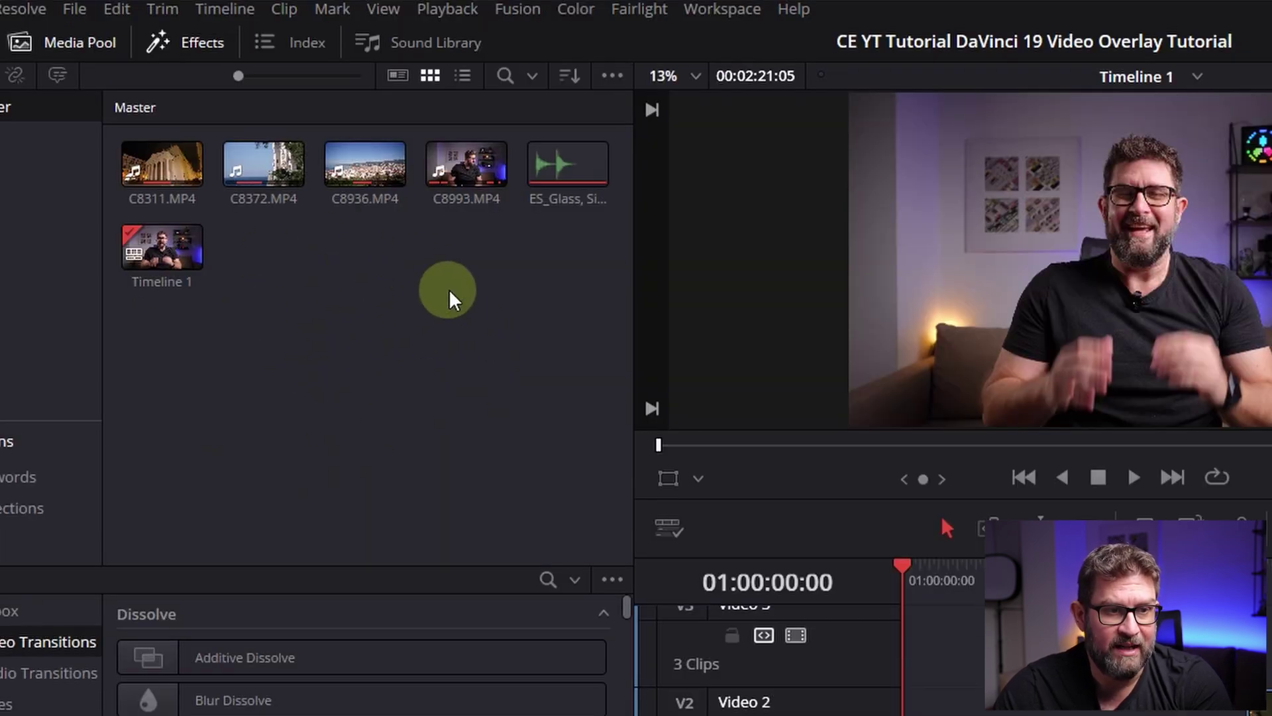
Preview C8993.MP4 in the Media Pool and drag it onto an upper video track
click(255, 165)
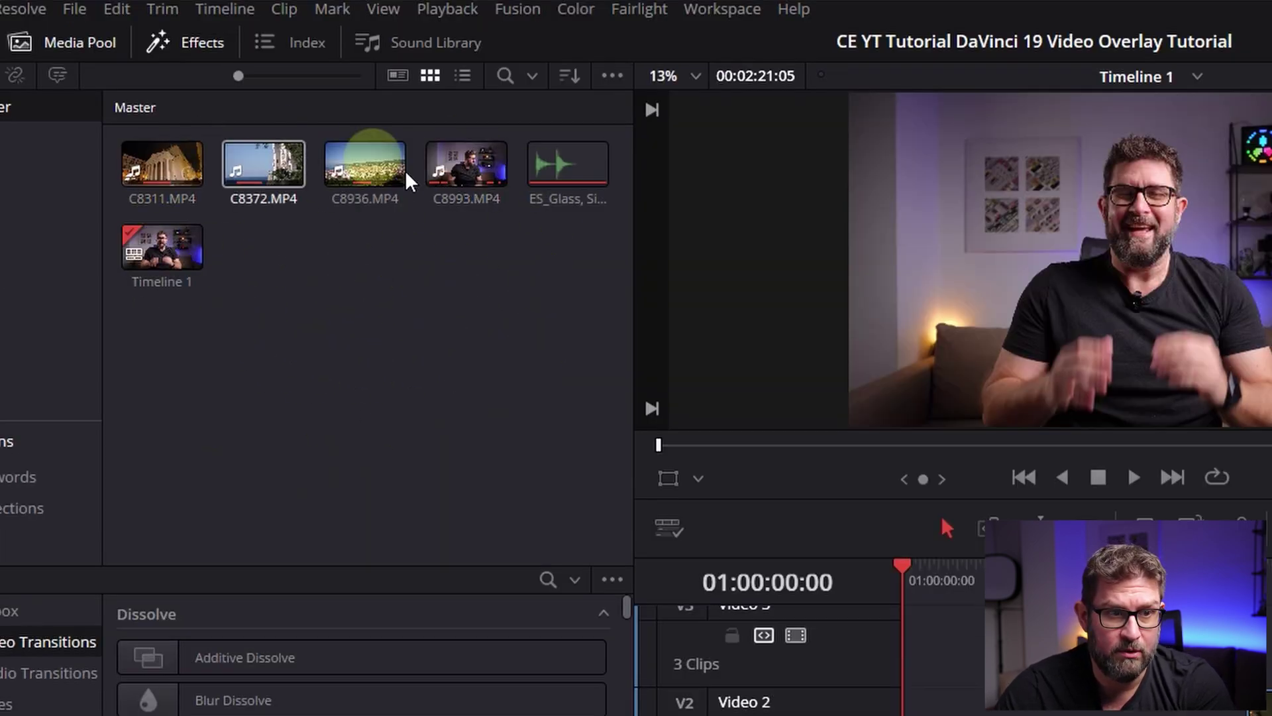
click(348, 317)
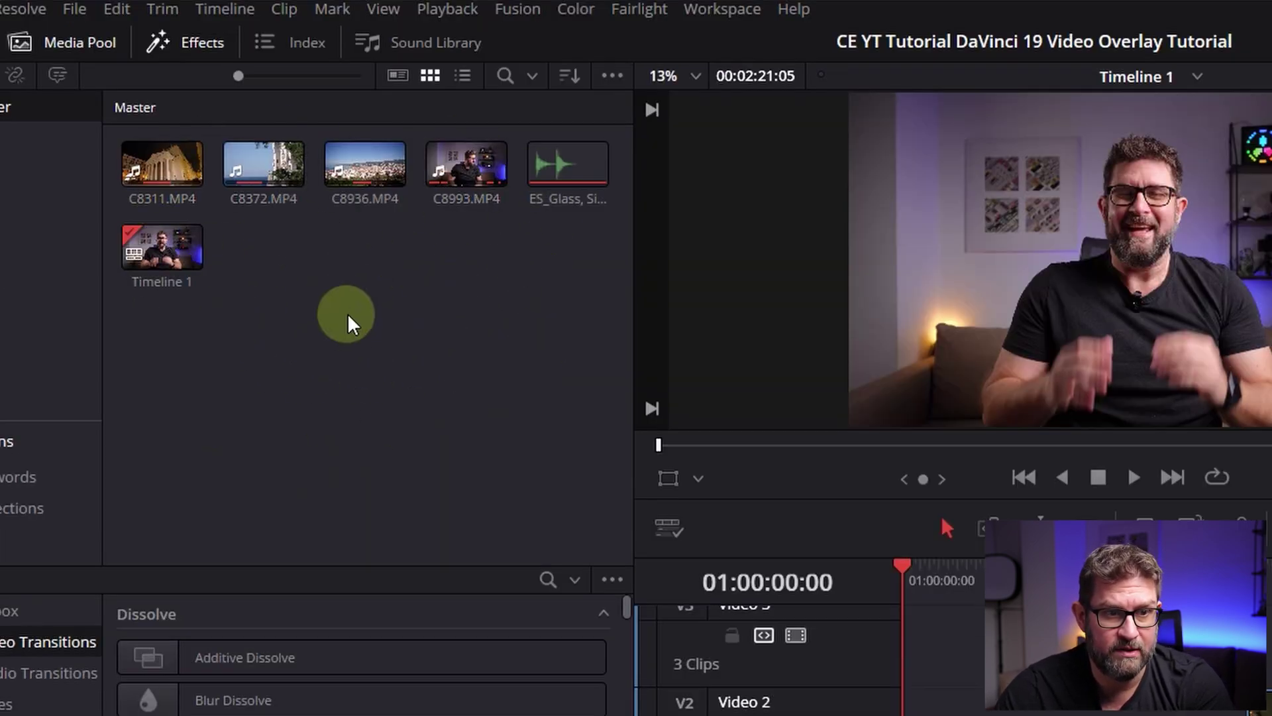
click(455, 193)
click(391, 306)
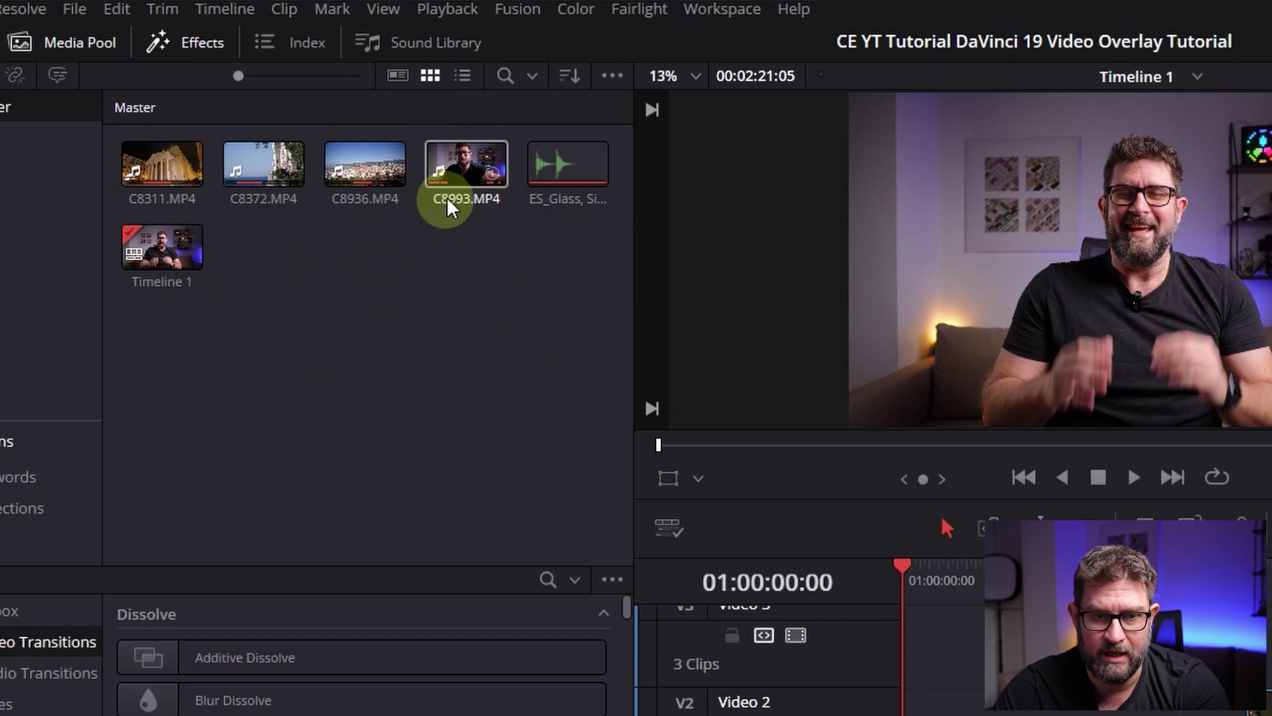
drag(448, 199, 448, 170)
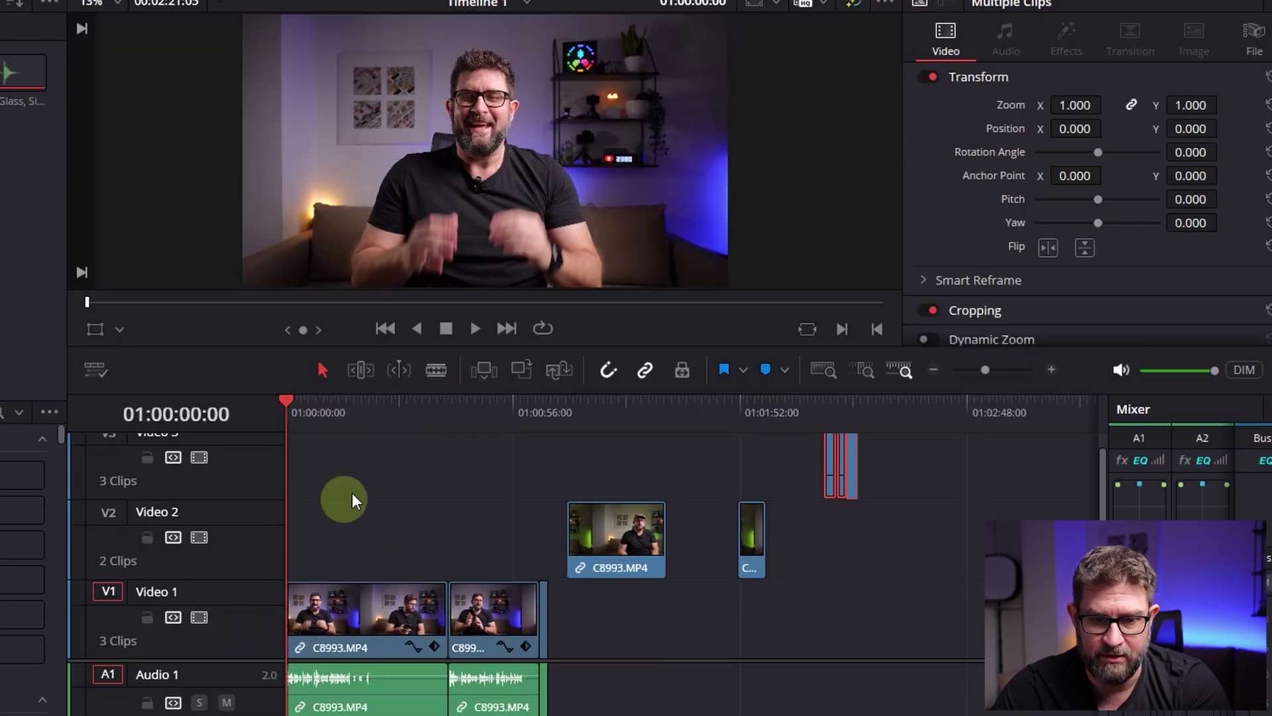
Play and scrub the timeline to see where the Video 2 clip sits against the main footage
click(327, 571)
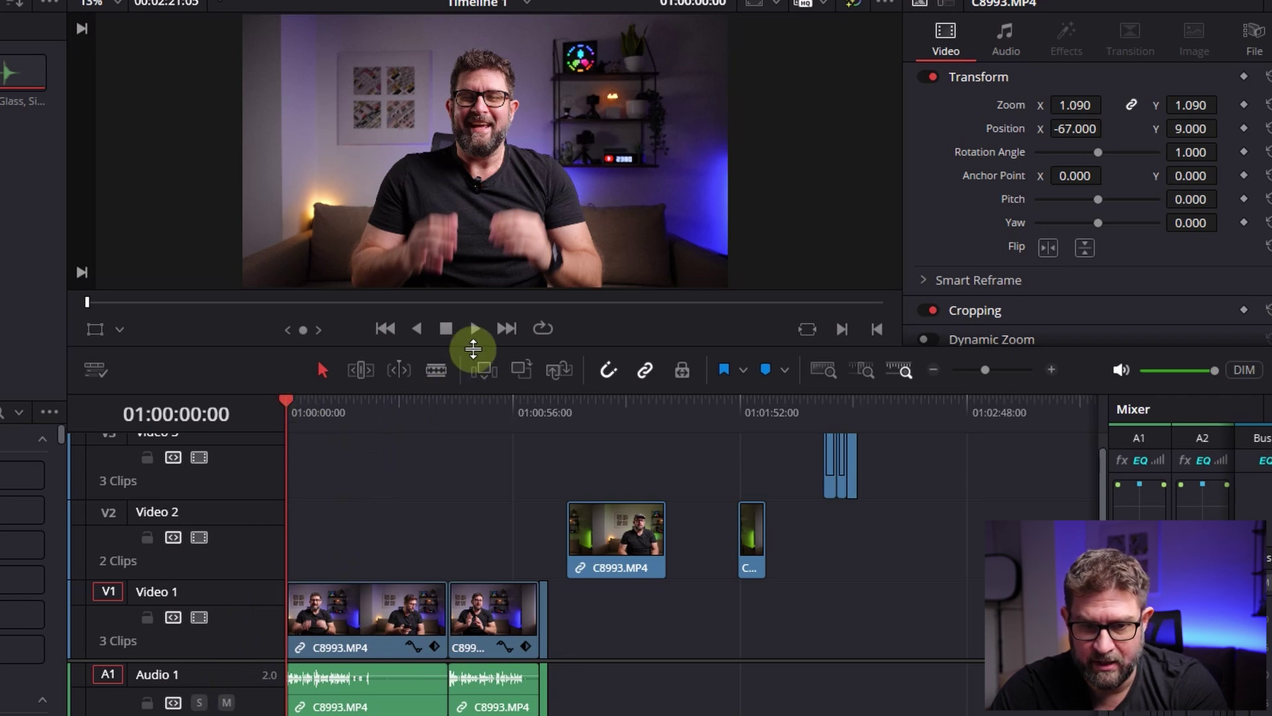
click(476, 332)
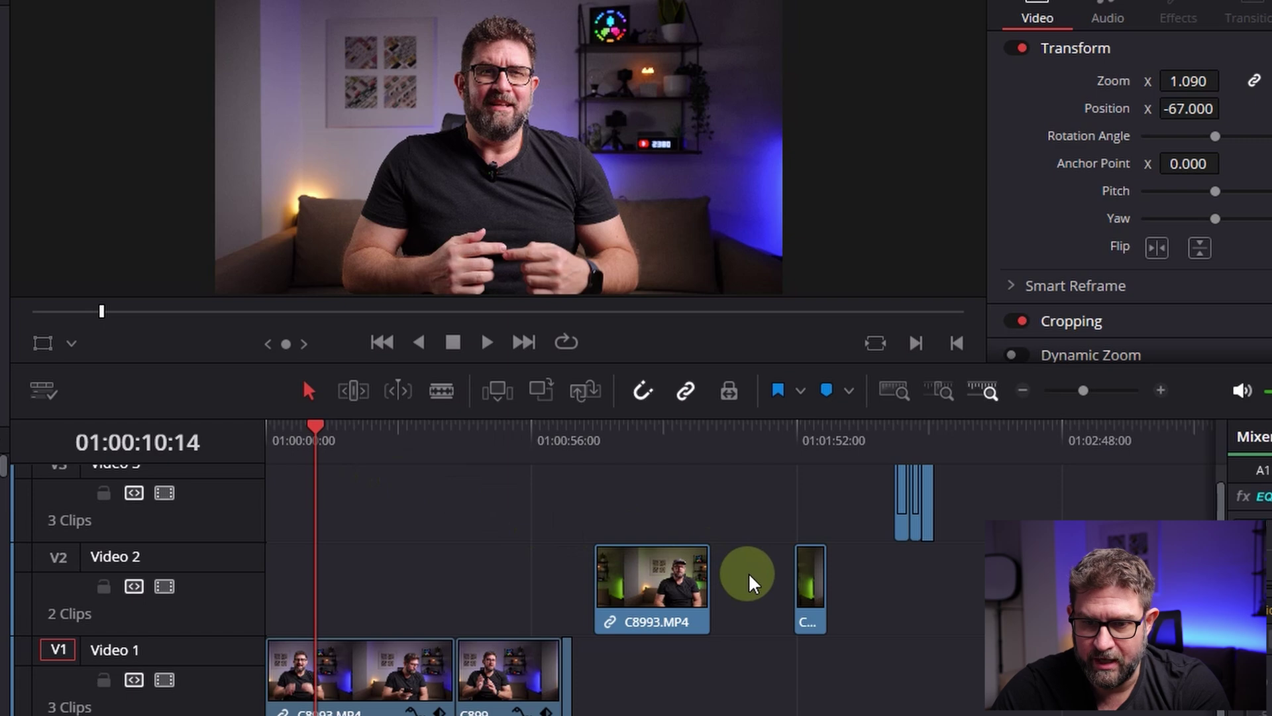
click(638, 434)
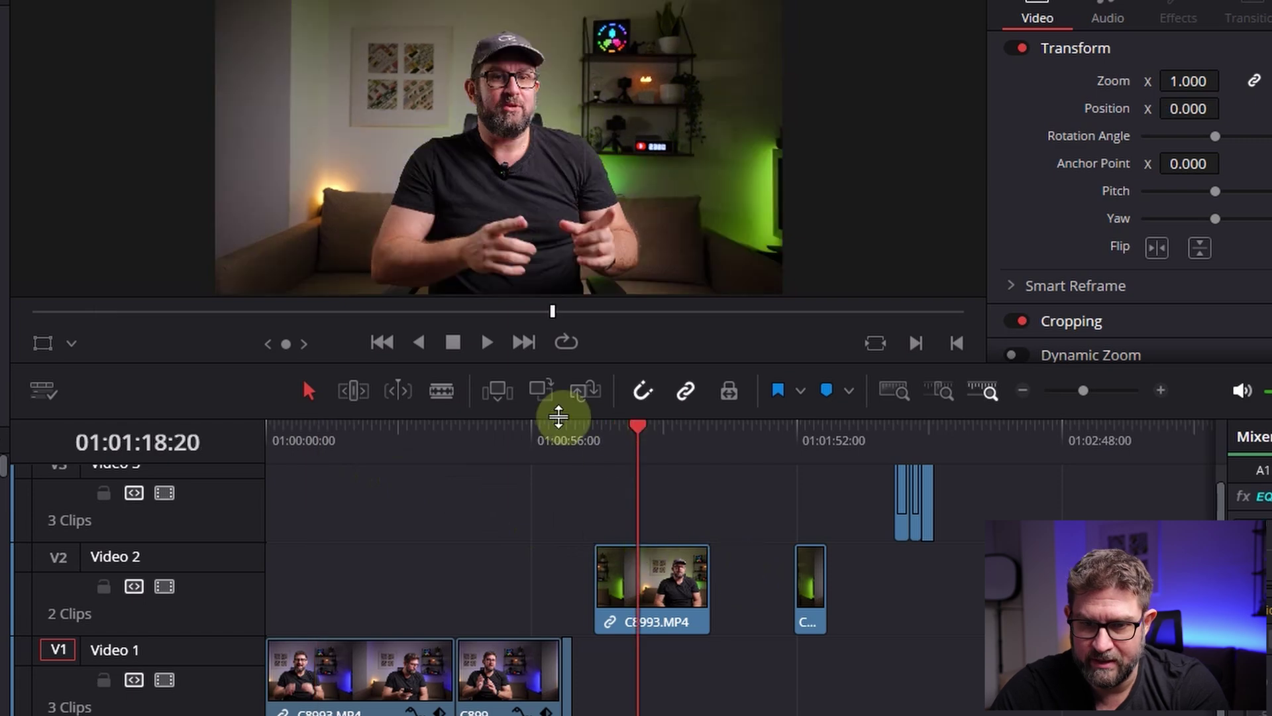
click(343, 440)
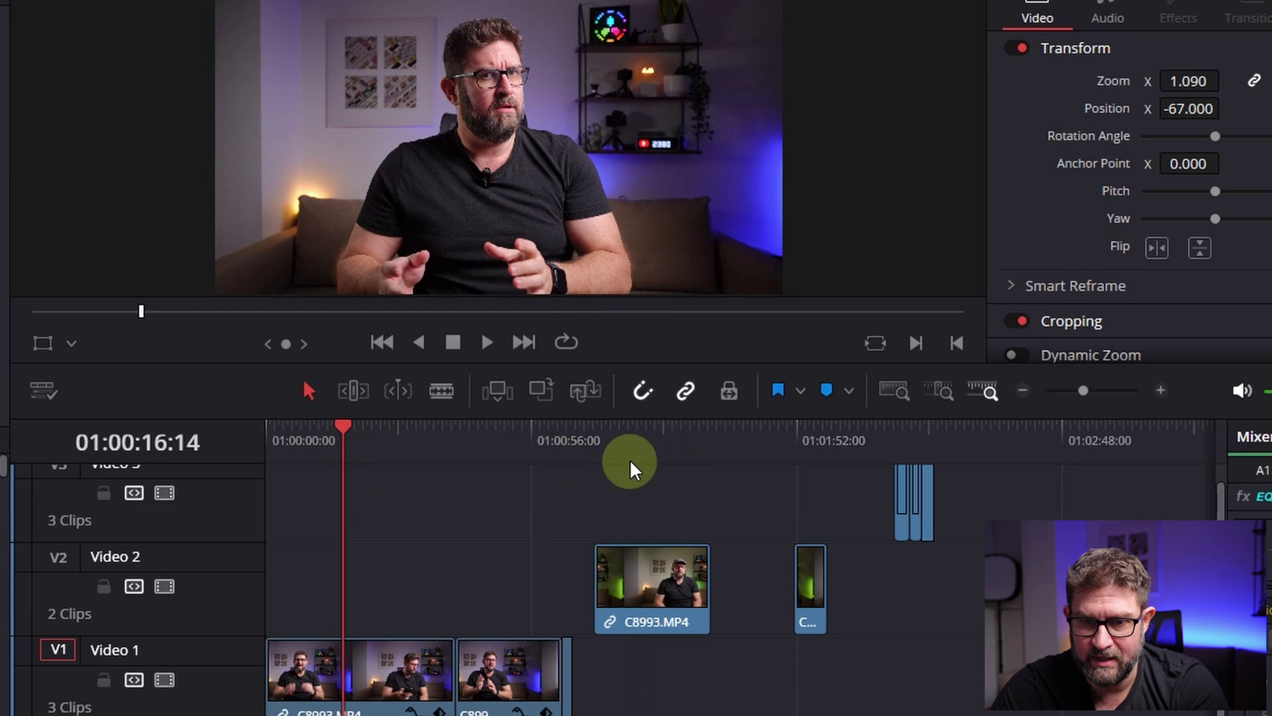
click(639, 435)
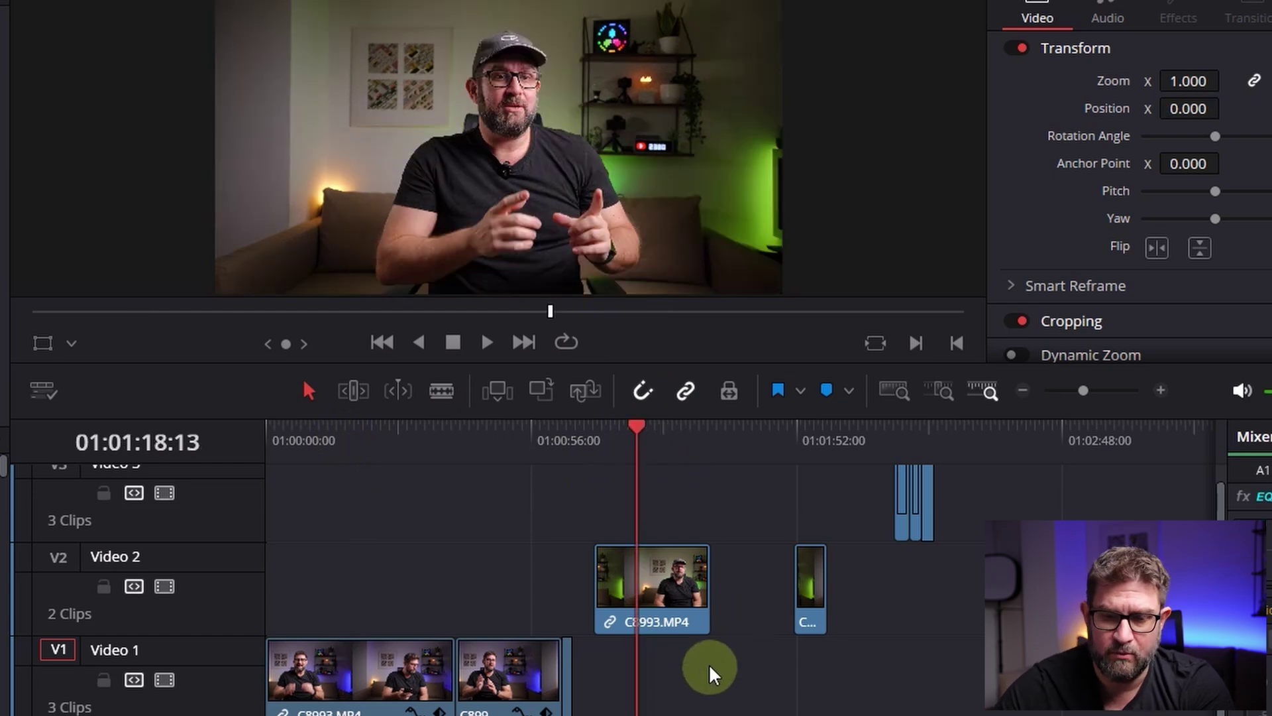
drag(330, 439, 355, 424)
click(486, 342)
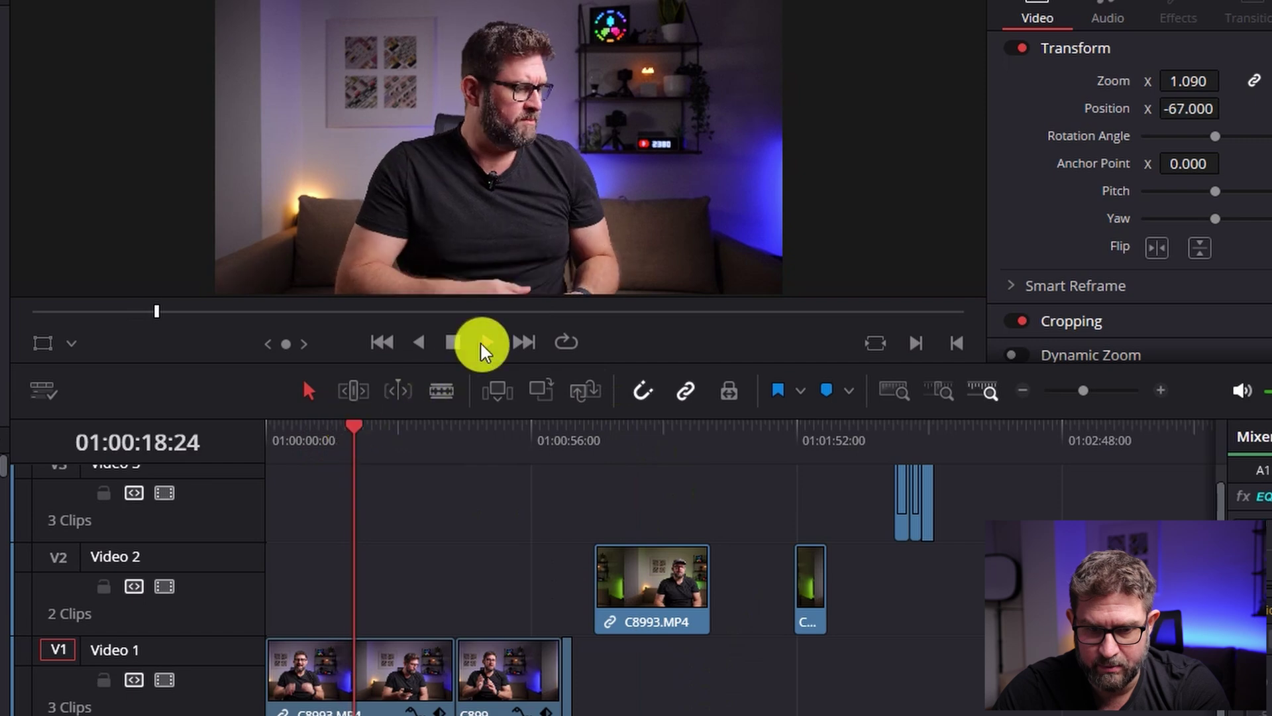
click(333, 431)
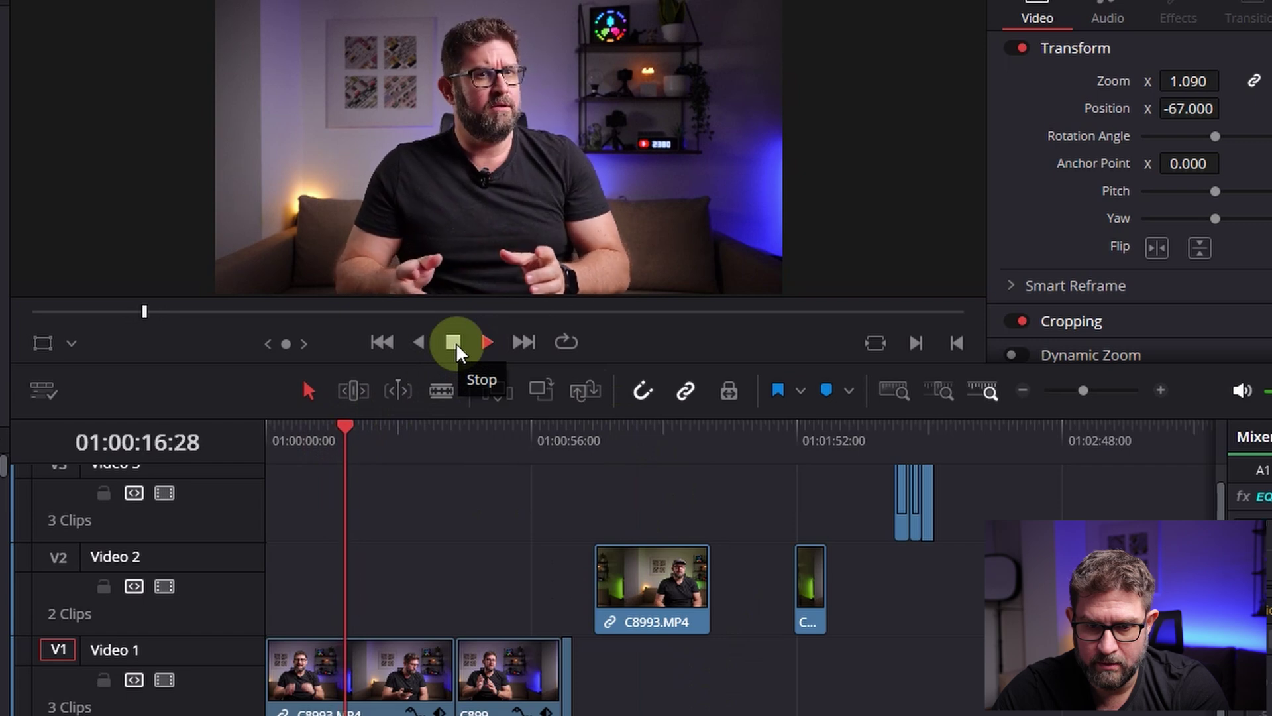
click(454, 343)
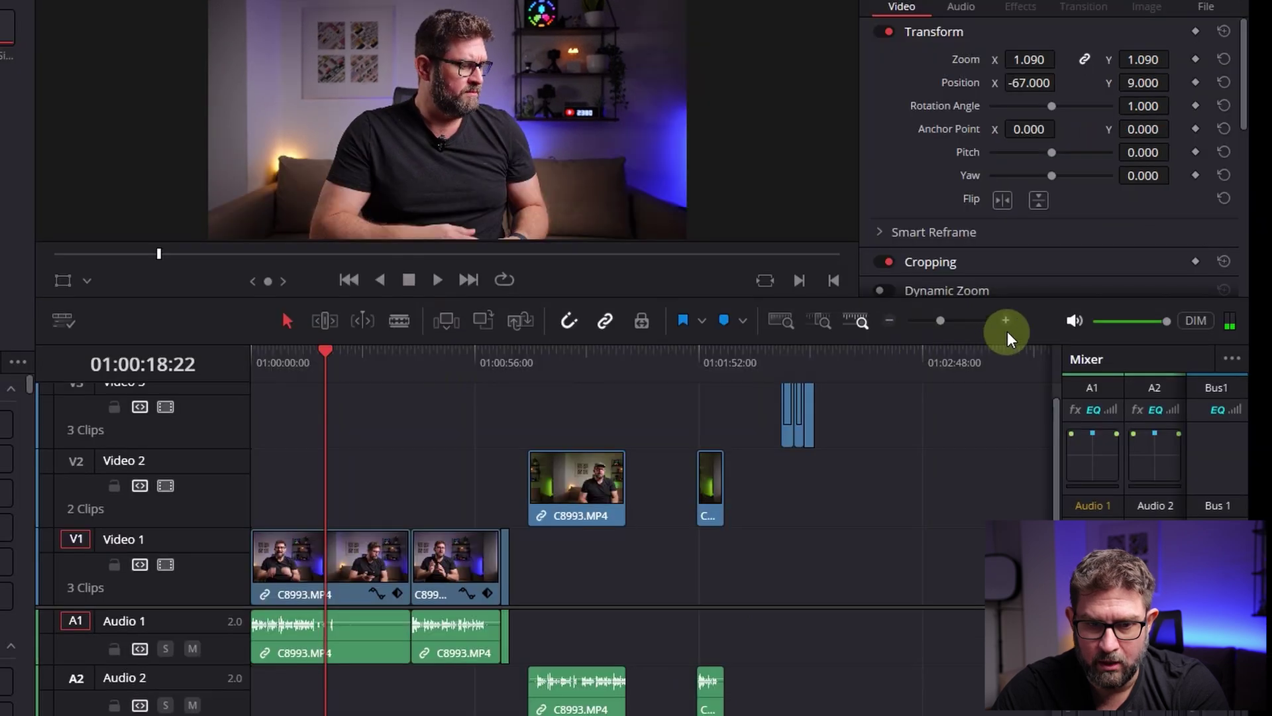
Zoom the timeline in and drag the Video 2 clip left so it overlaps the main footage
click(1006, 328)
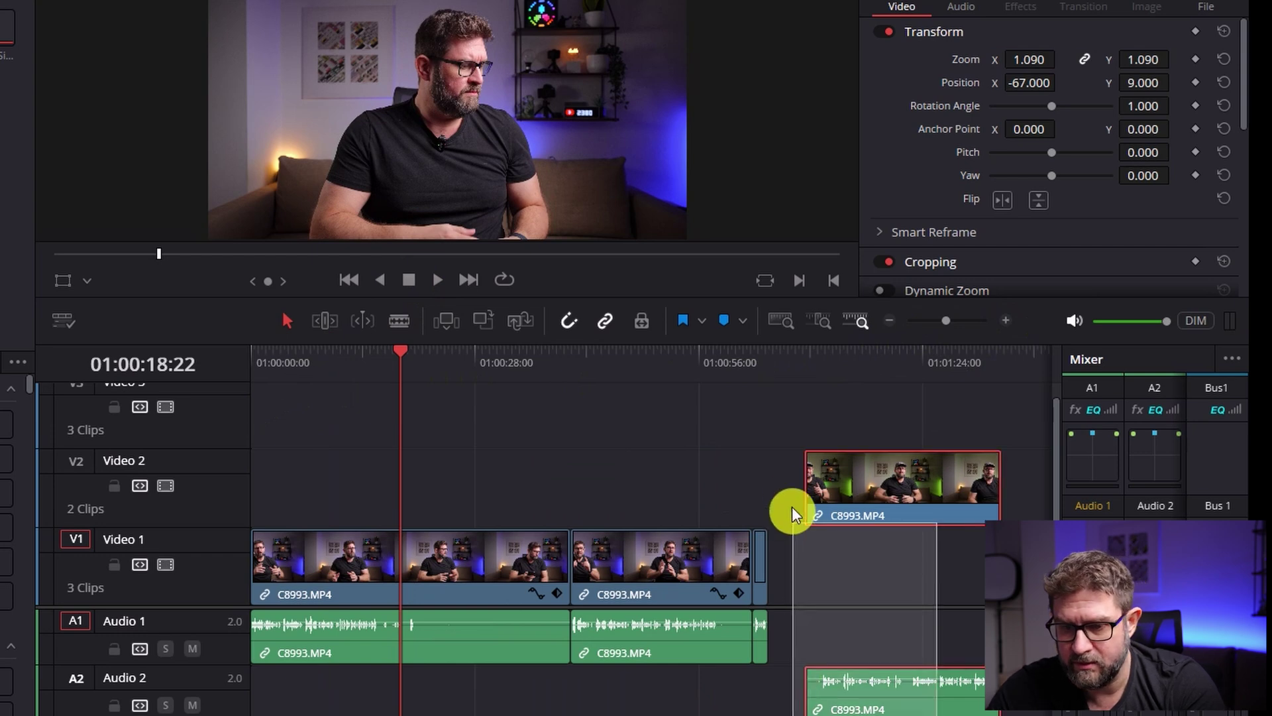
drag(917, 475, 501, 472)
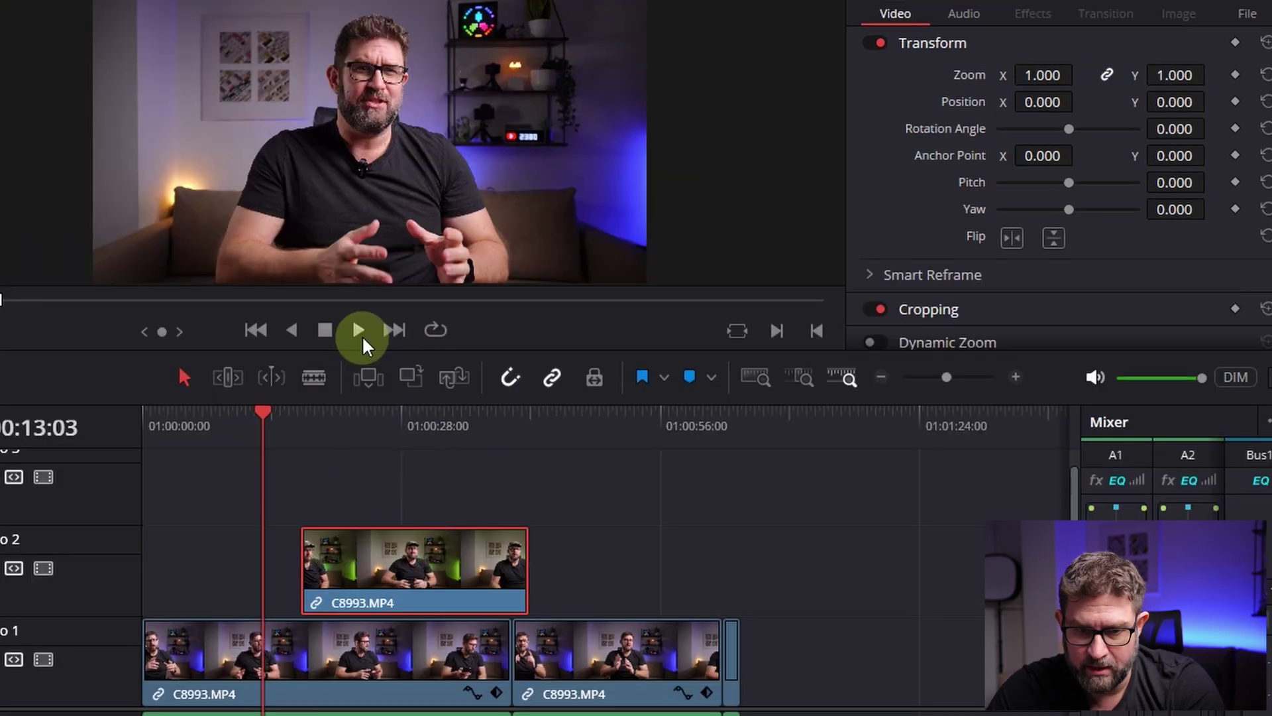
click(359, 329)
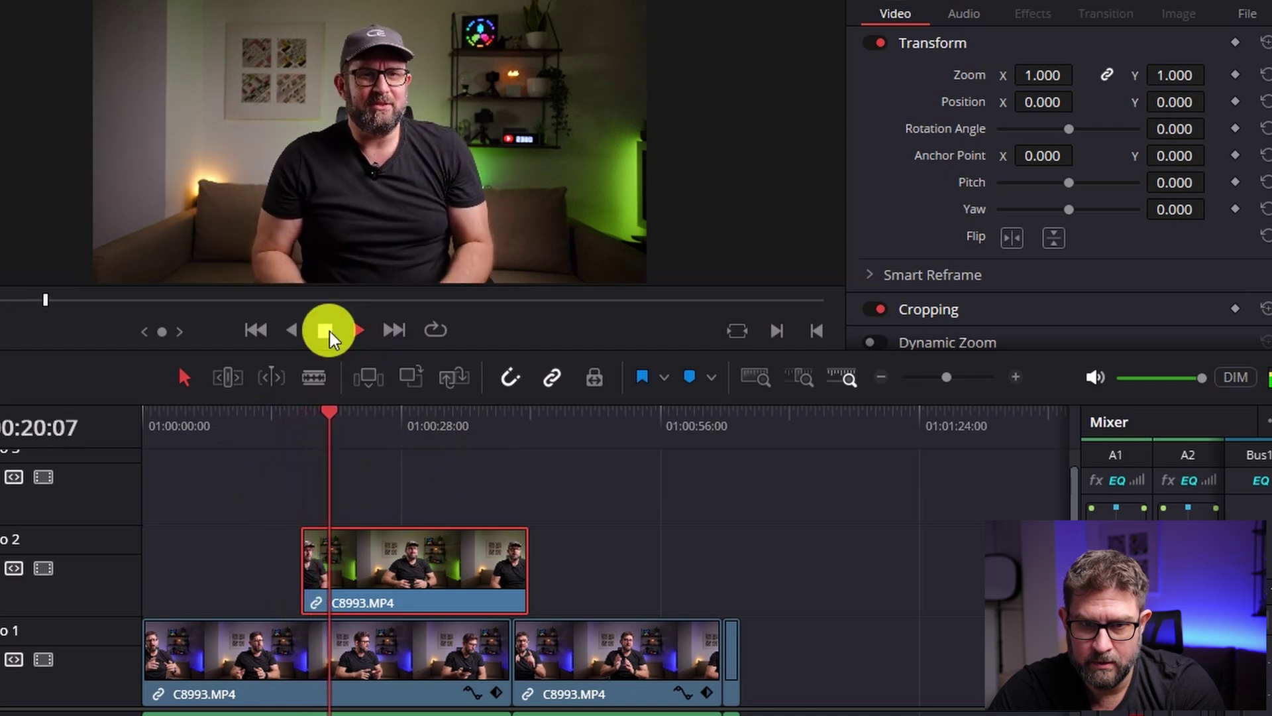
click(325, 330)
Nudge the Video 2 clip slightly later to start near 01:00:14:08, then replay the overlap
click(455, 582)
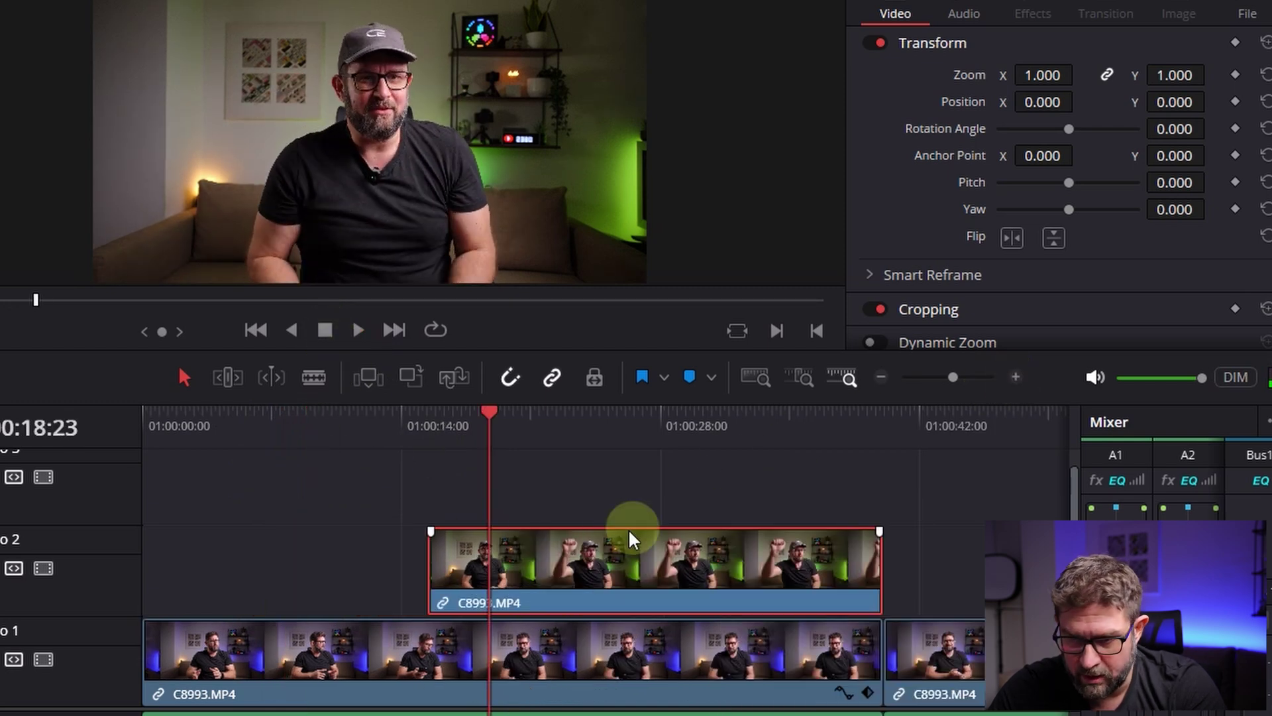
drag(562, 562, 566, 560)
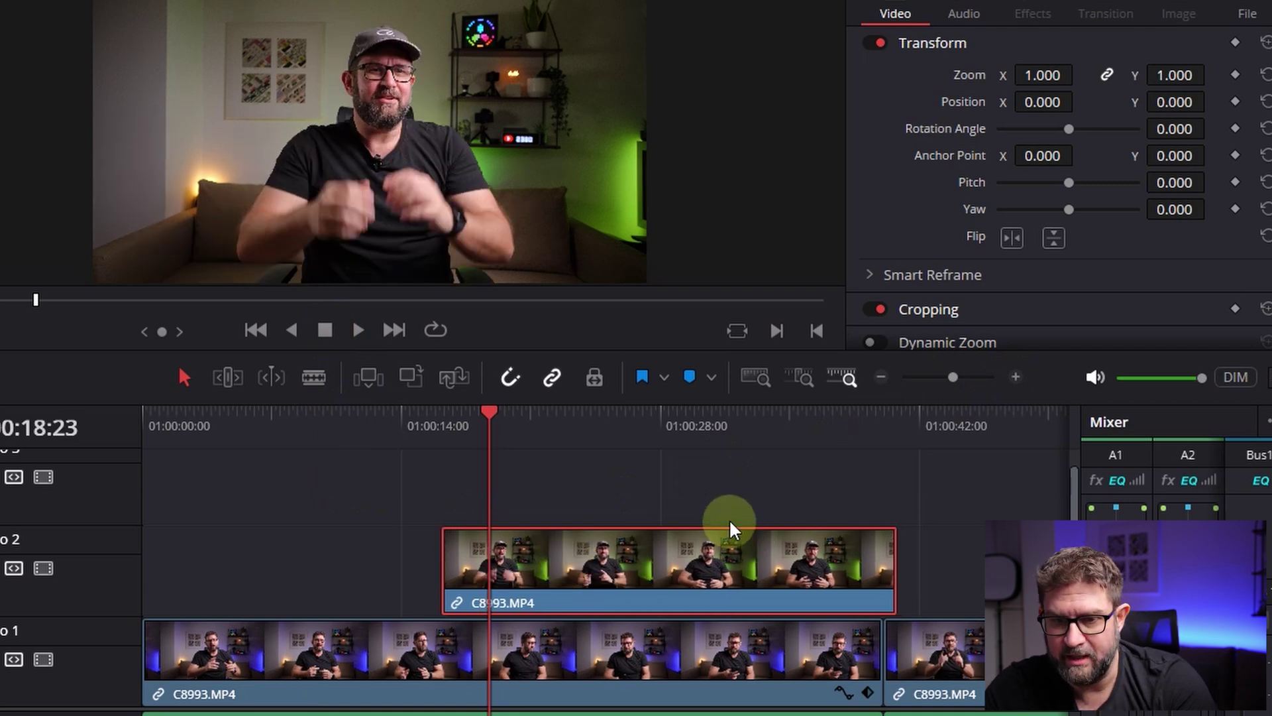
click(559, 503)
click(406, 426)
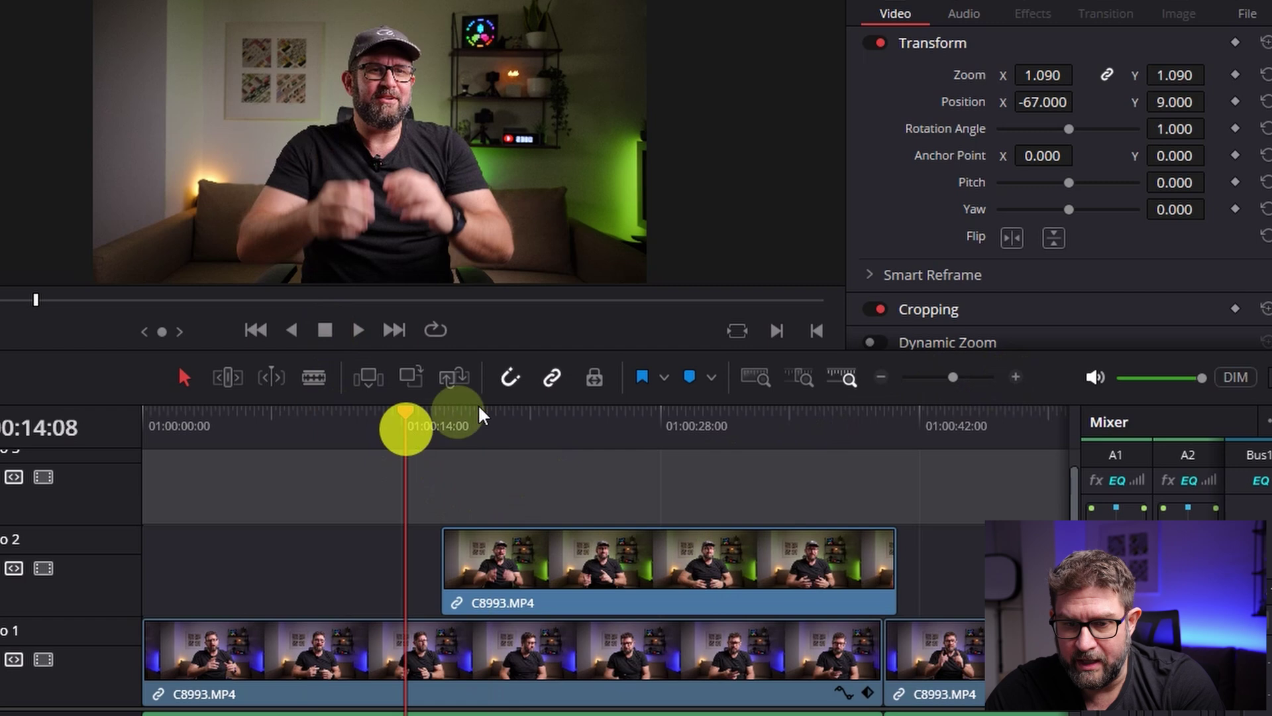
click(361, 329)
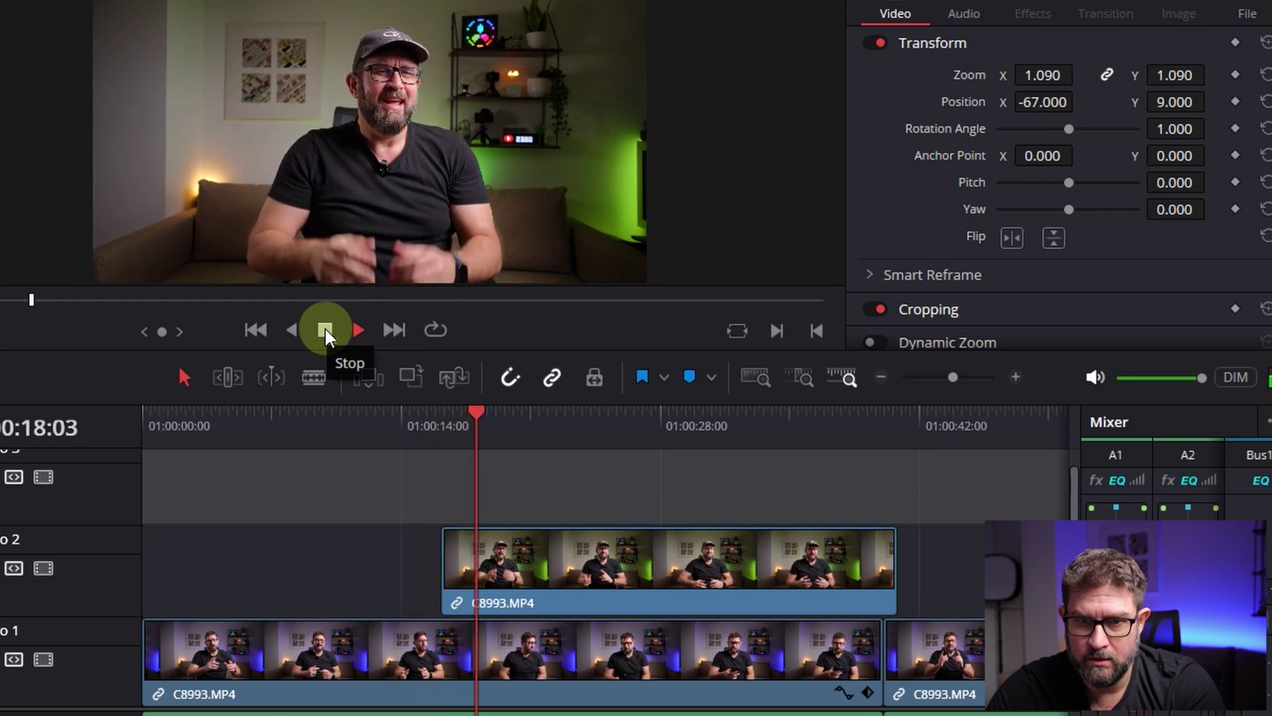
click(324, 329)
click(544, 558)
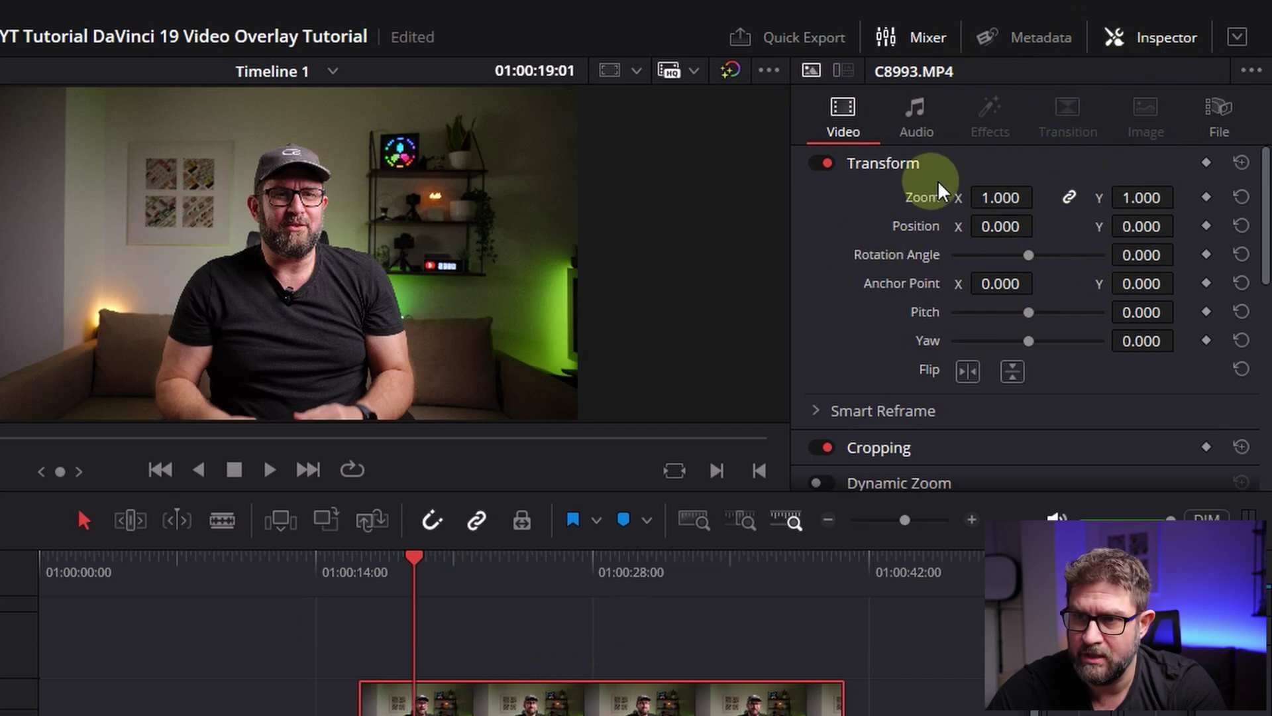
Scale C8993.MP4 down to a Transform Zoom of 0.380 in the Inspector
click(1153, 41)
click(1160, 41)
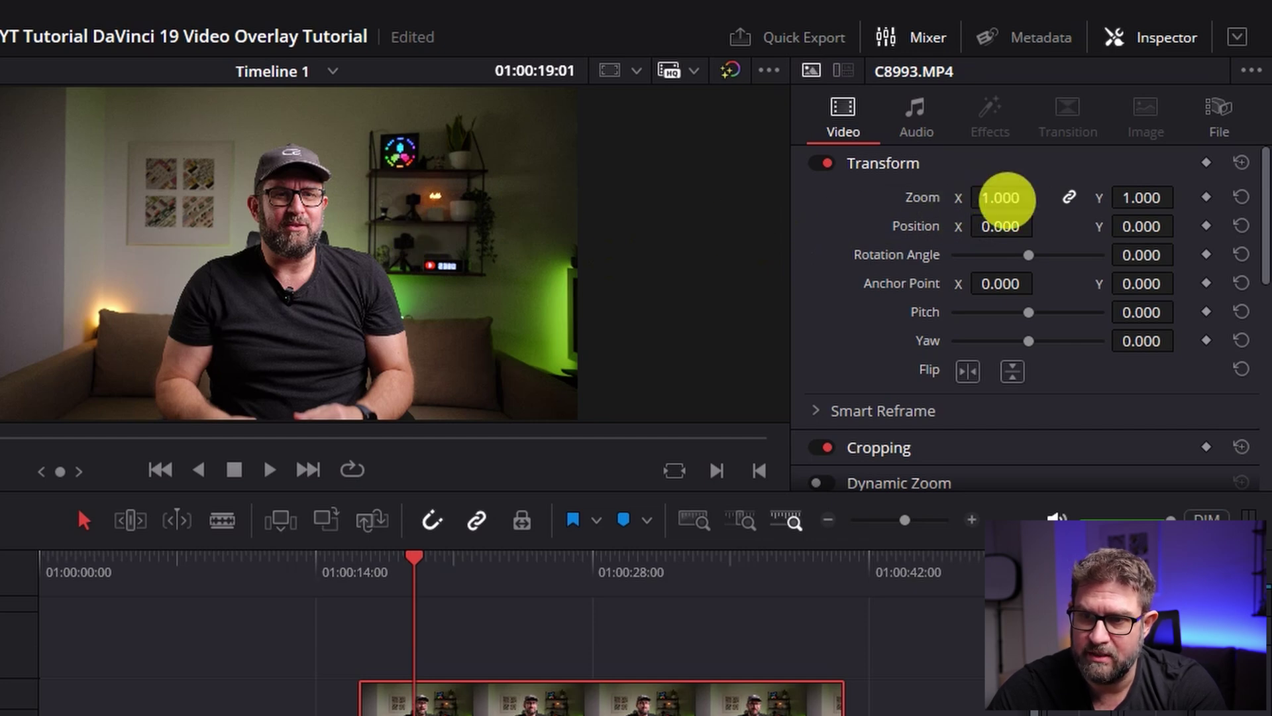
drag(1003, 199, 937, 199)
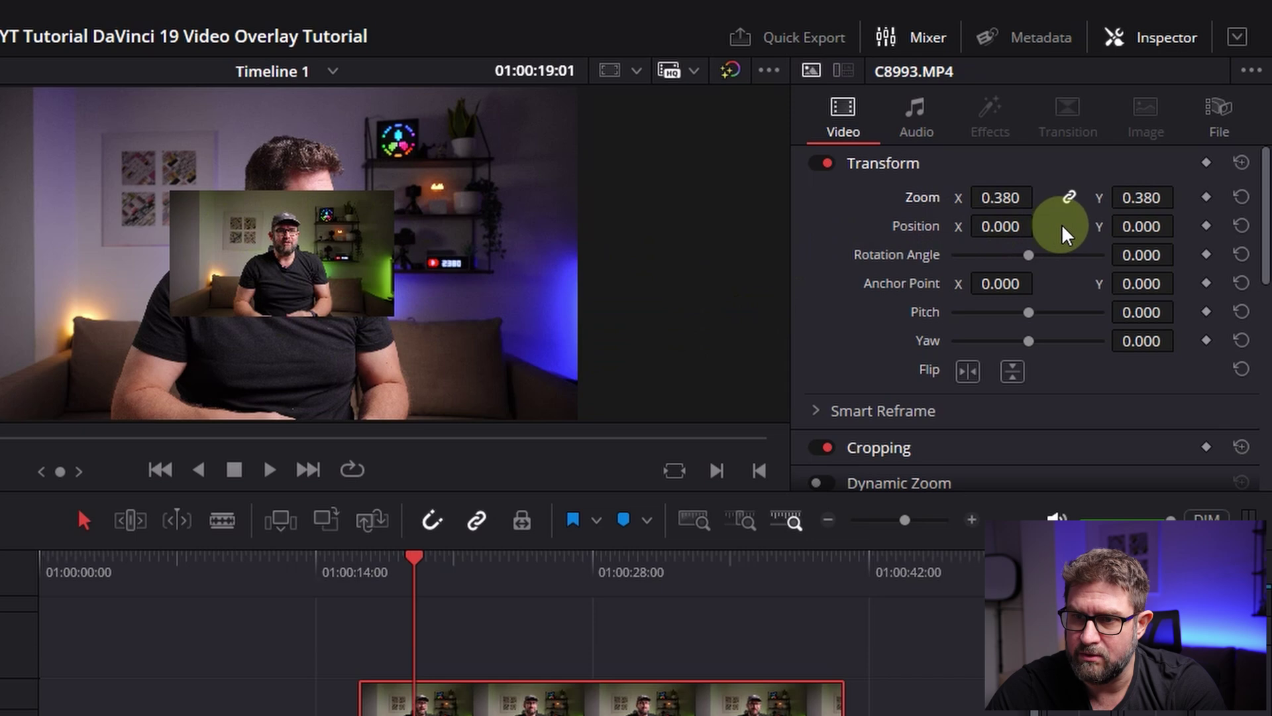
scroll(1060, 232, down, 3)
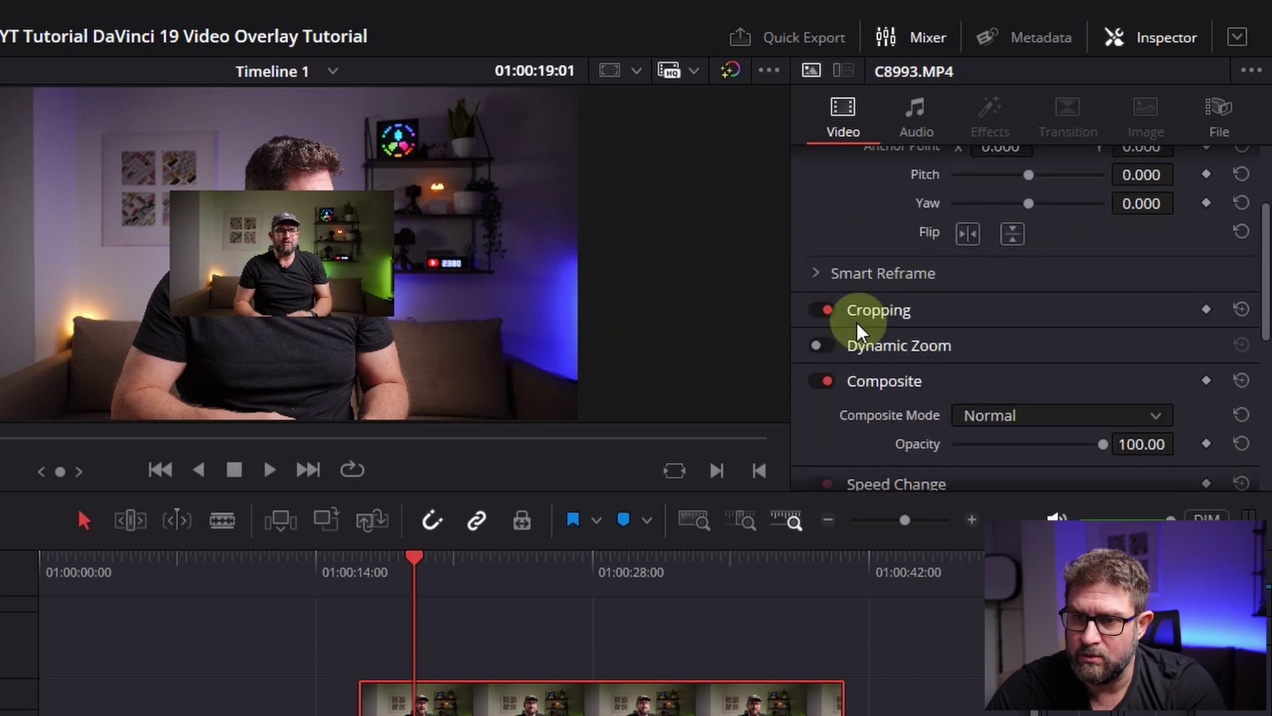
Expand Cropping in the Inspector and set Crop Left and Crop Right to 400
click(896, 317)
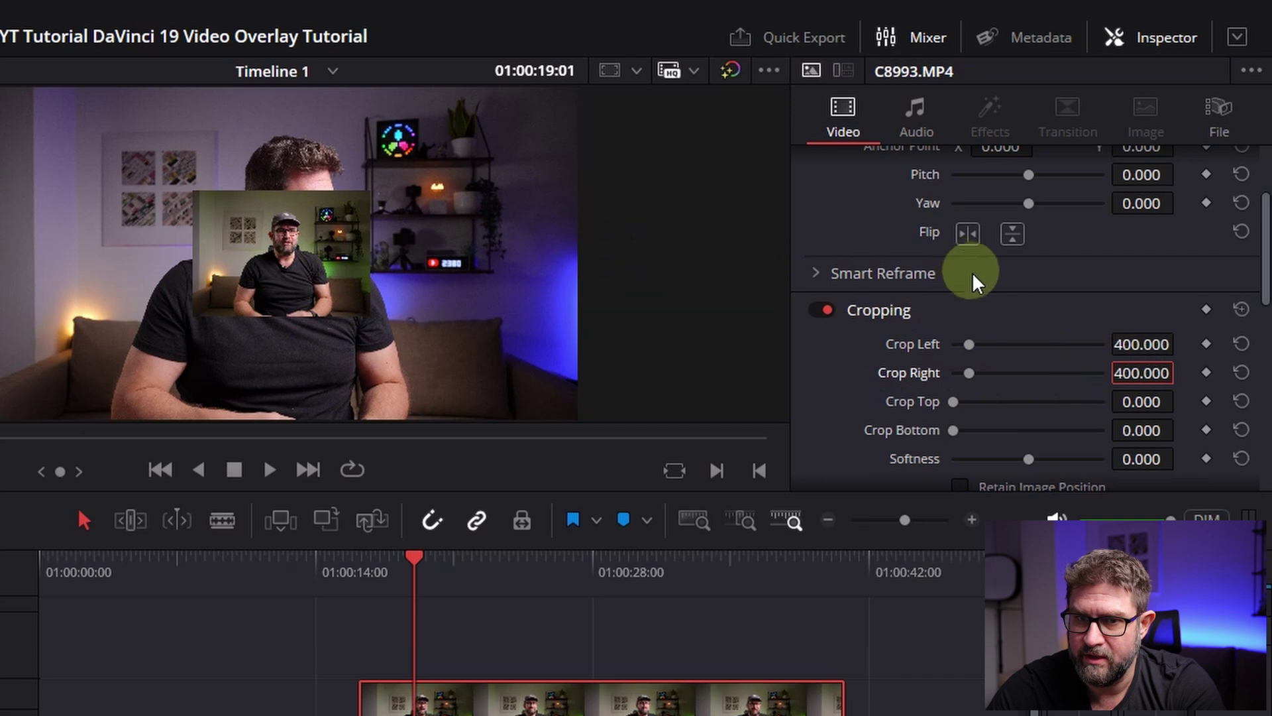
scroll(984, 328, up, 3)
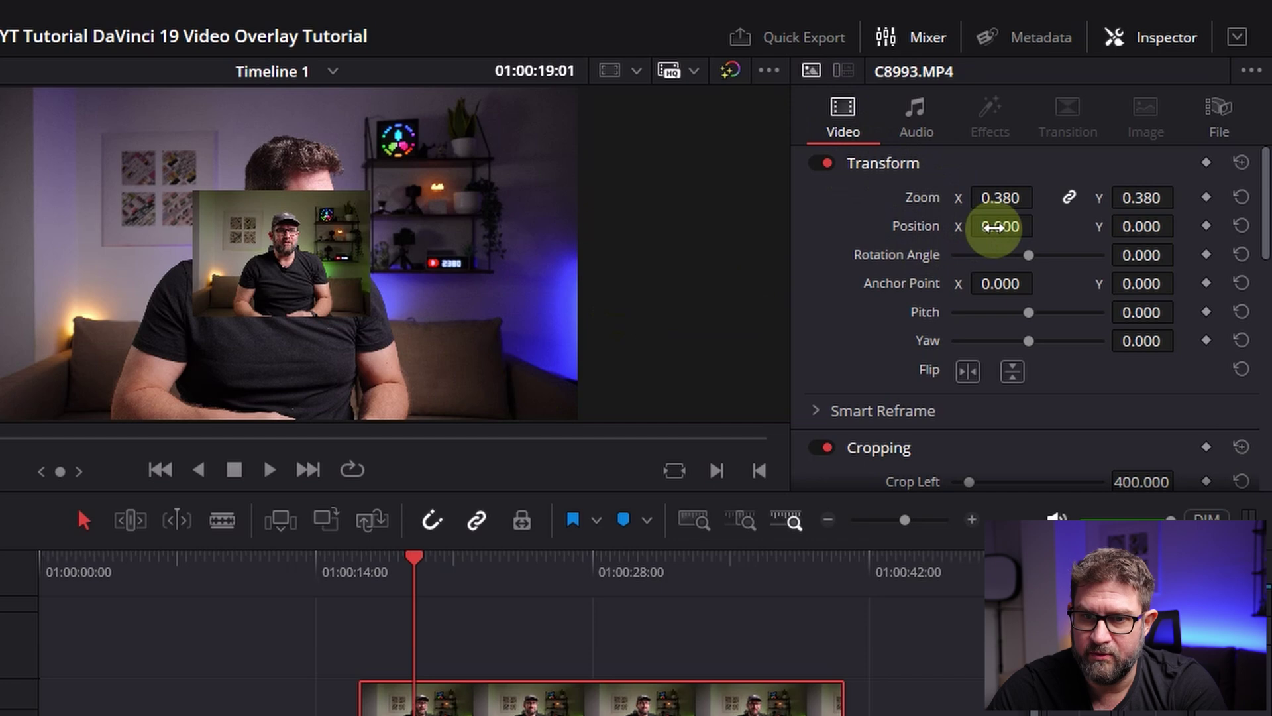
Set the inset's Position to X 1310, Y -642 in the lower-right corner
drag(997, 227, 335, 583)
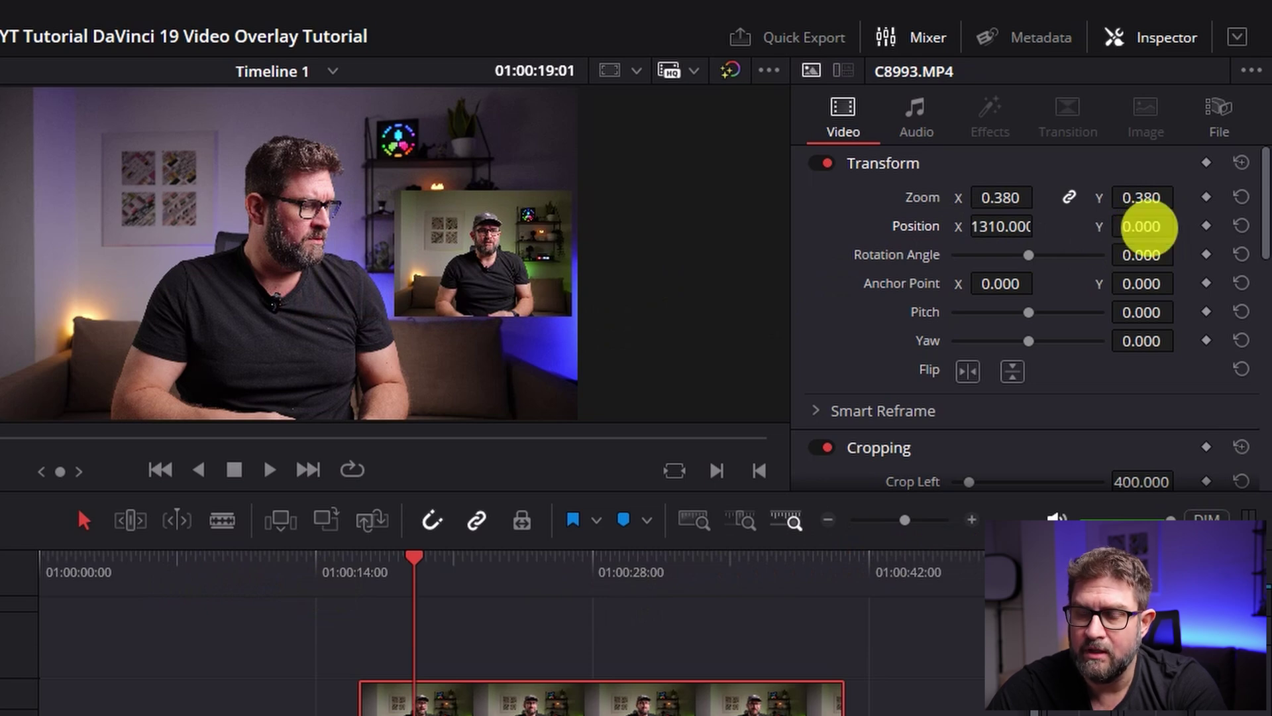
drag(1149, 227, 442, 222)
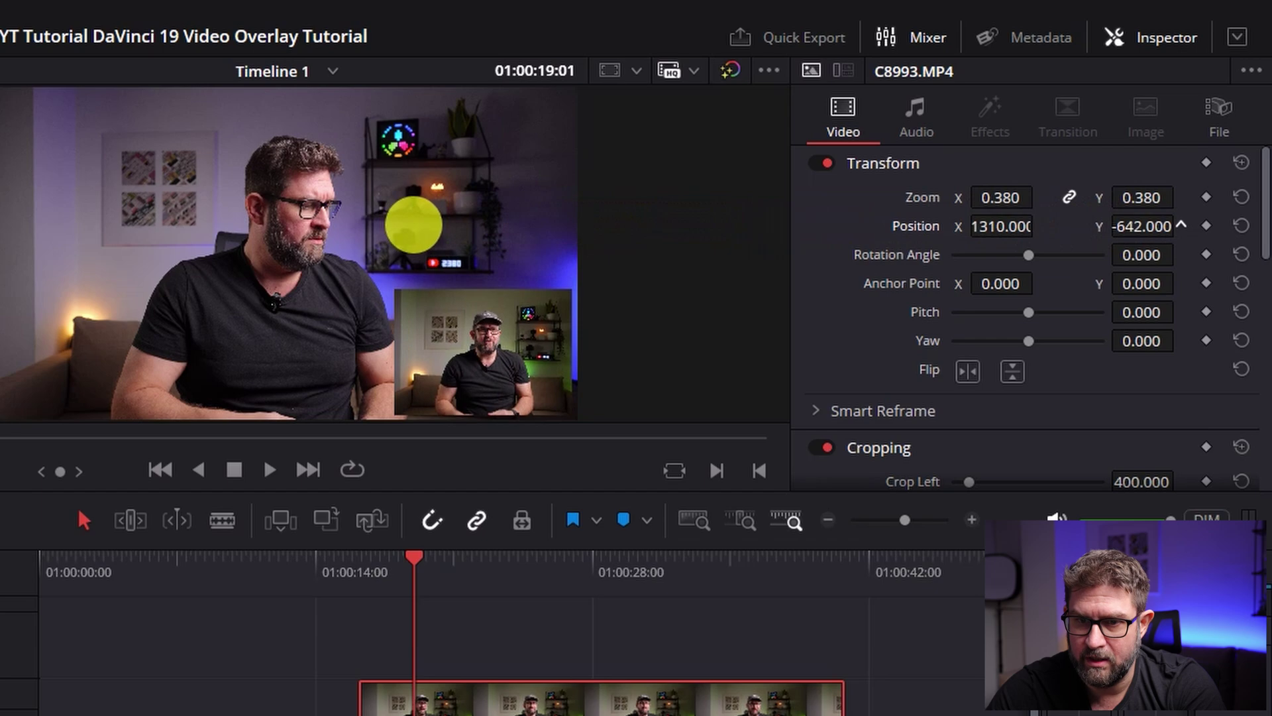
drag(413, 225, 413, 225)
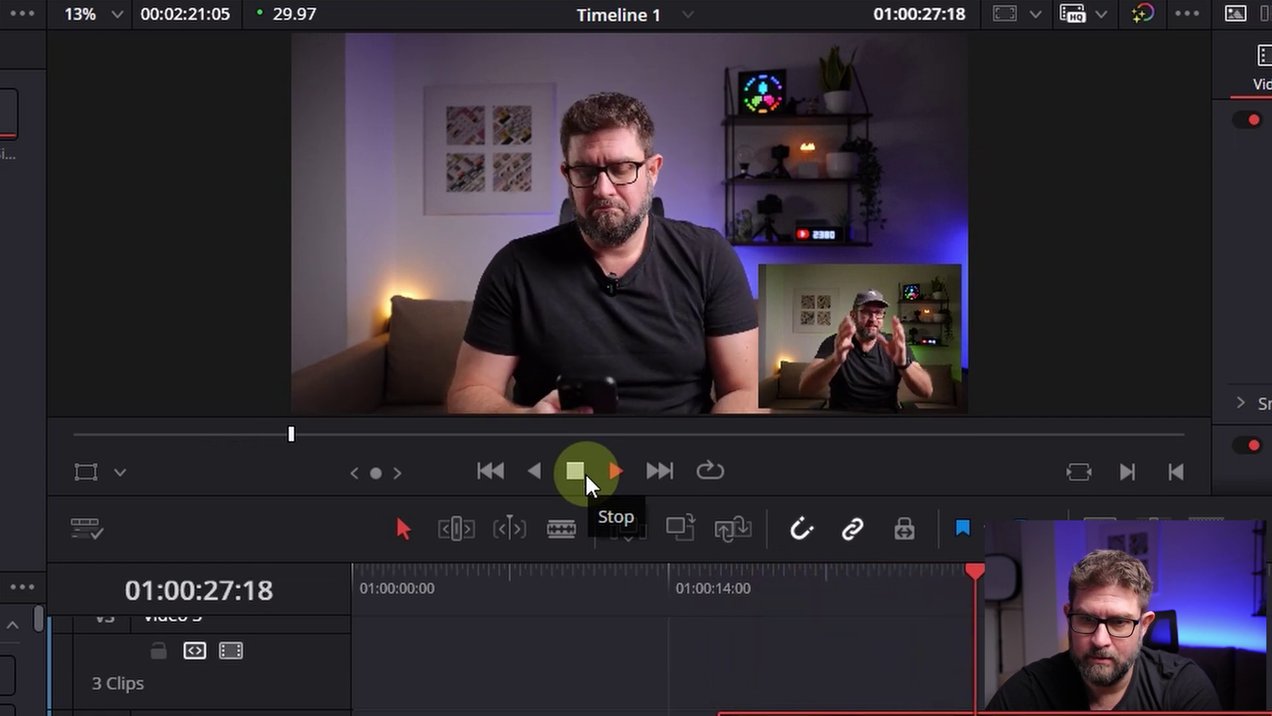
Zoom the timeline out and drag the three Video 3 photo clips left to the playhead at 01:00:28
click(586, 475)
click(722, 474)
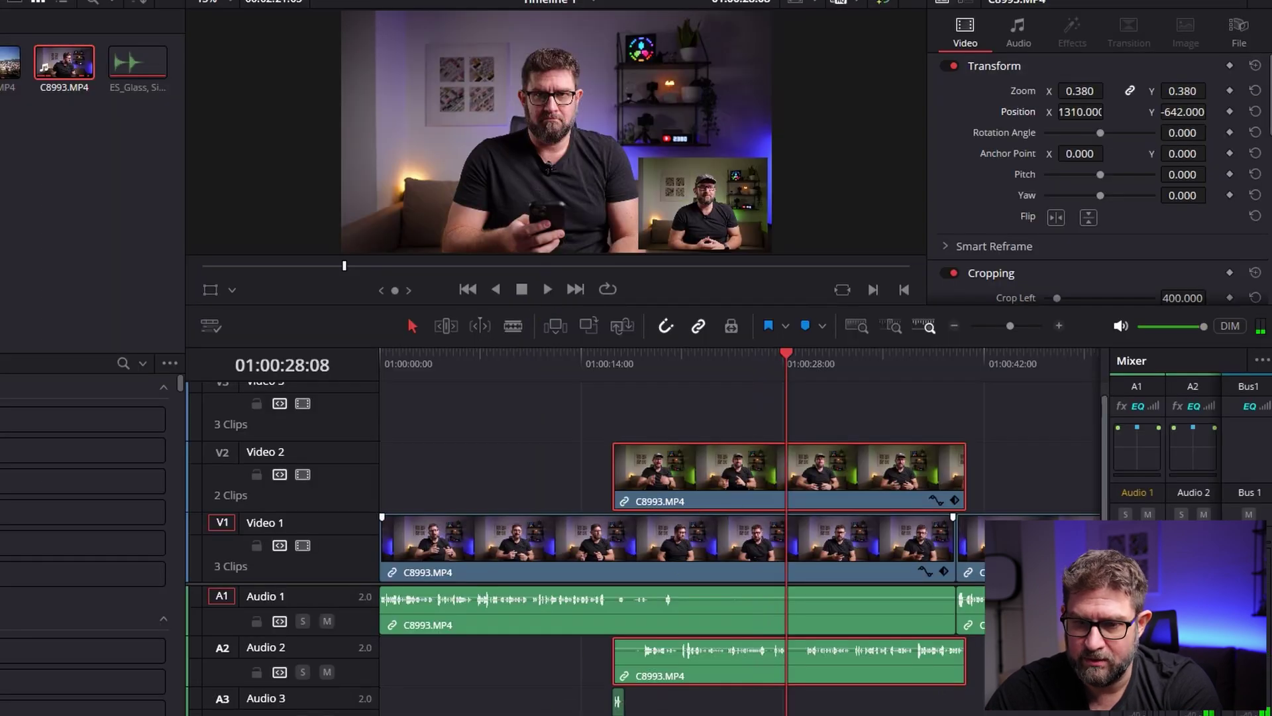
scroll(729, 530, right, 3)
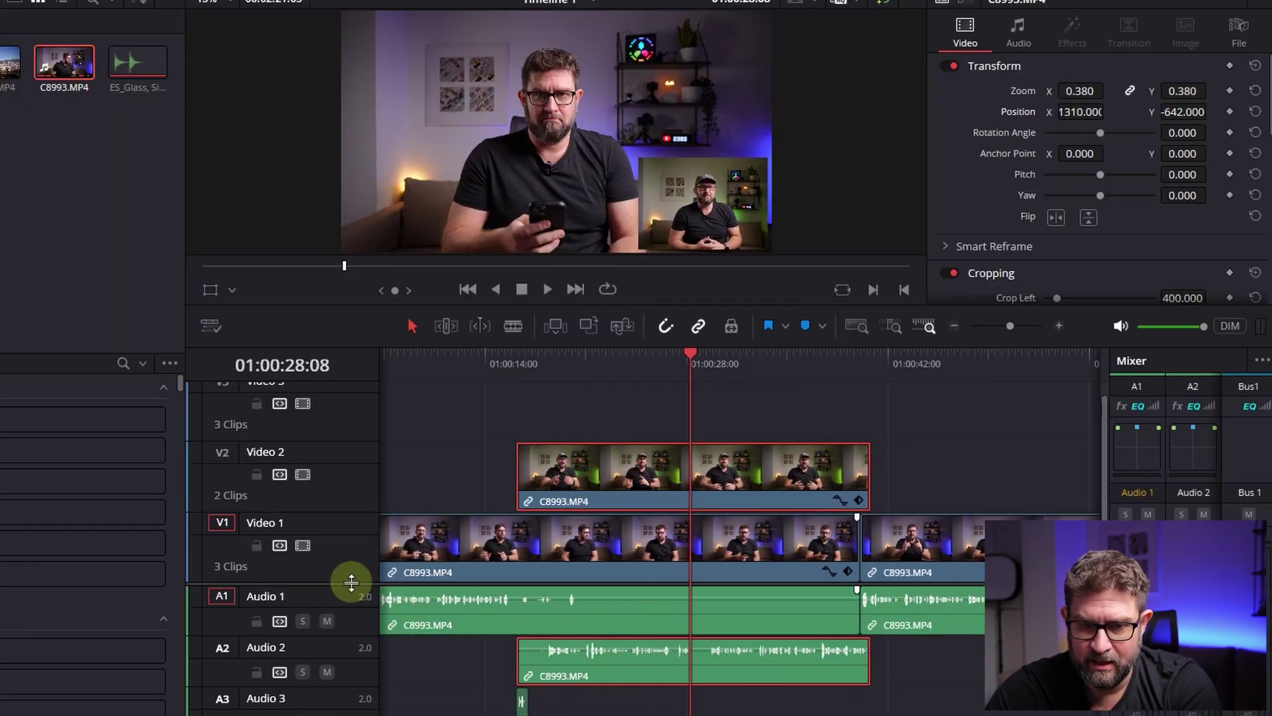
scroll(353, 579, up, 2)
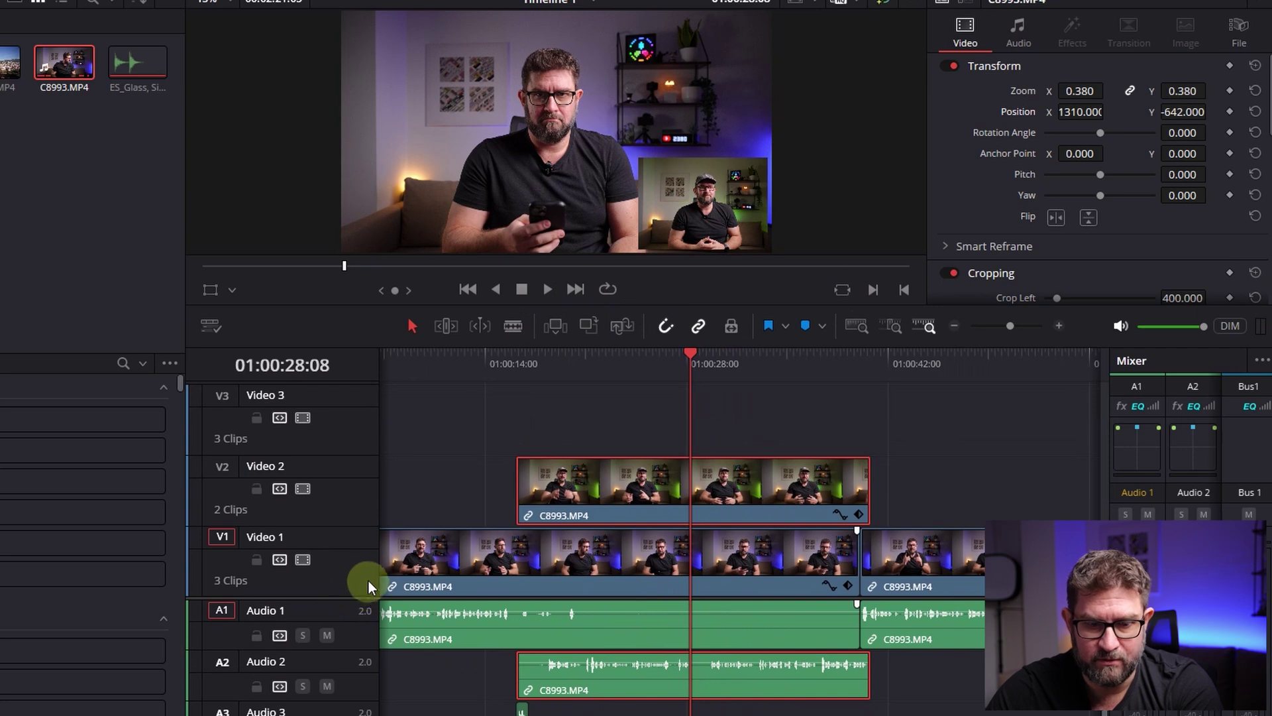
scroll(683, 530, right, 10)
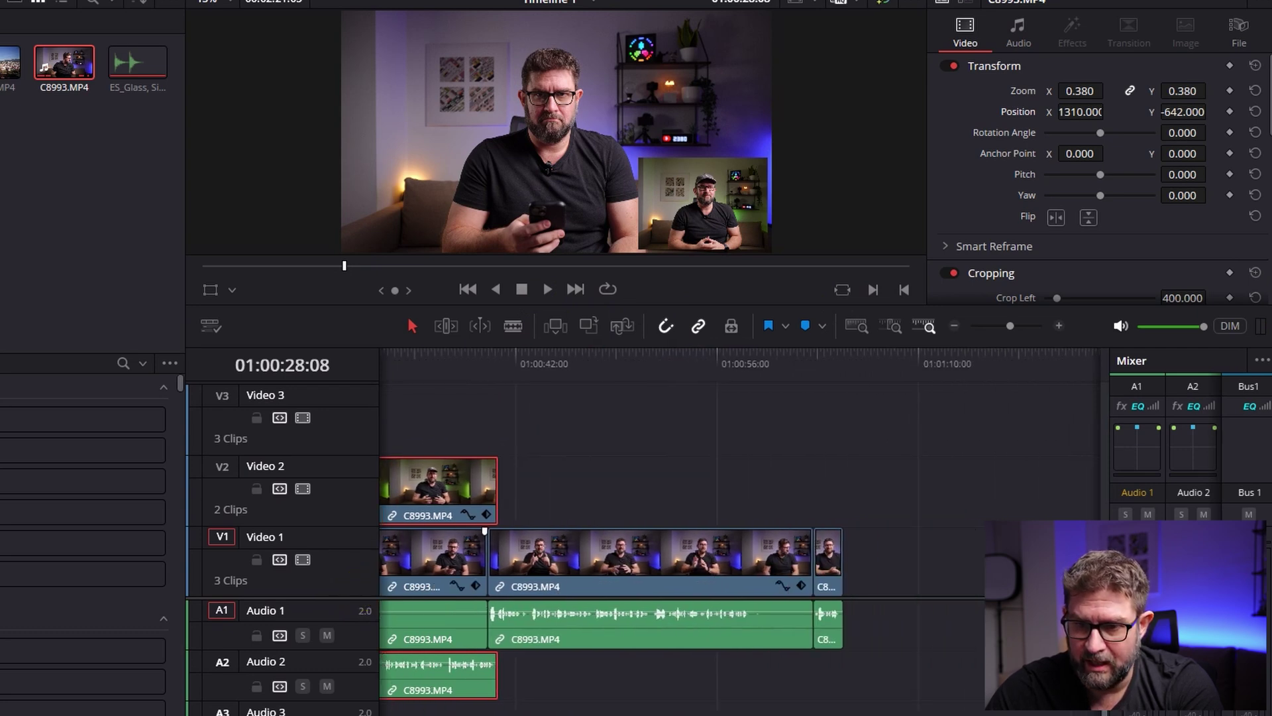
scroll(983, 509, right, 20)
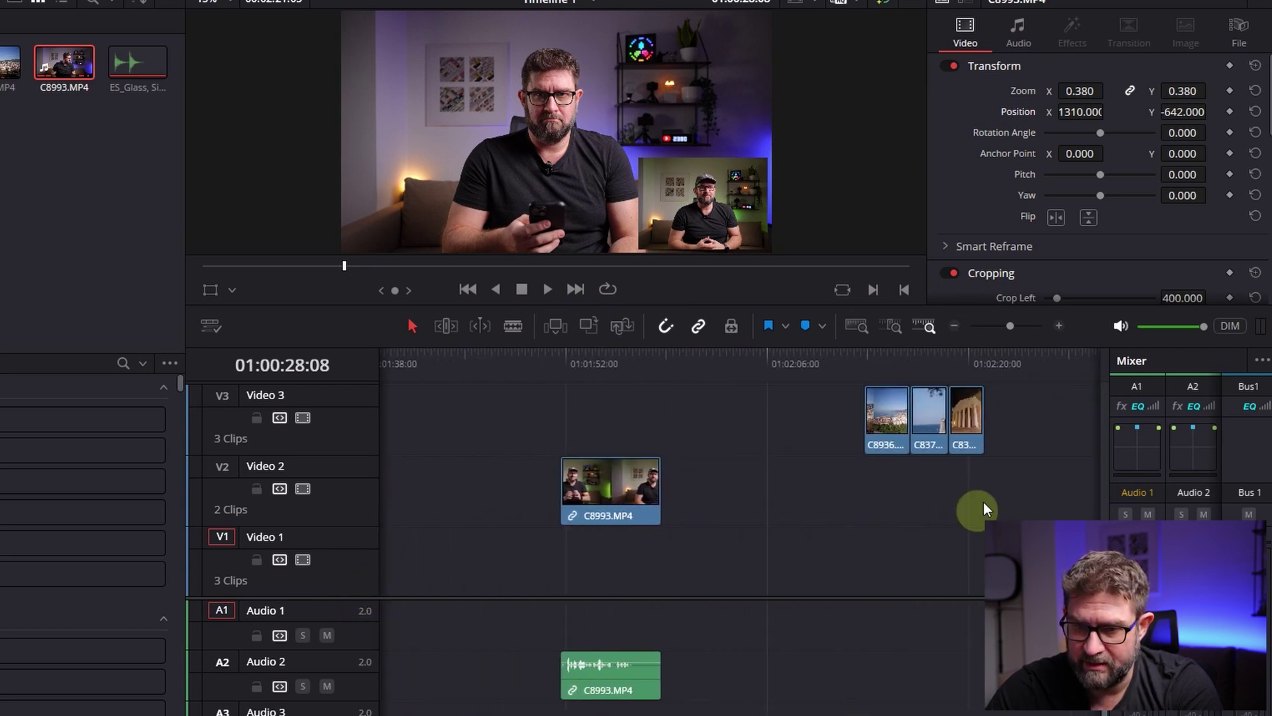
click(952, 326)
click(952, 326)
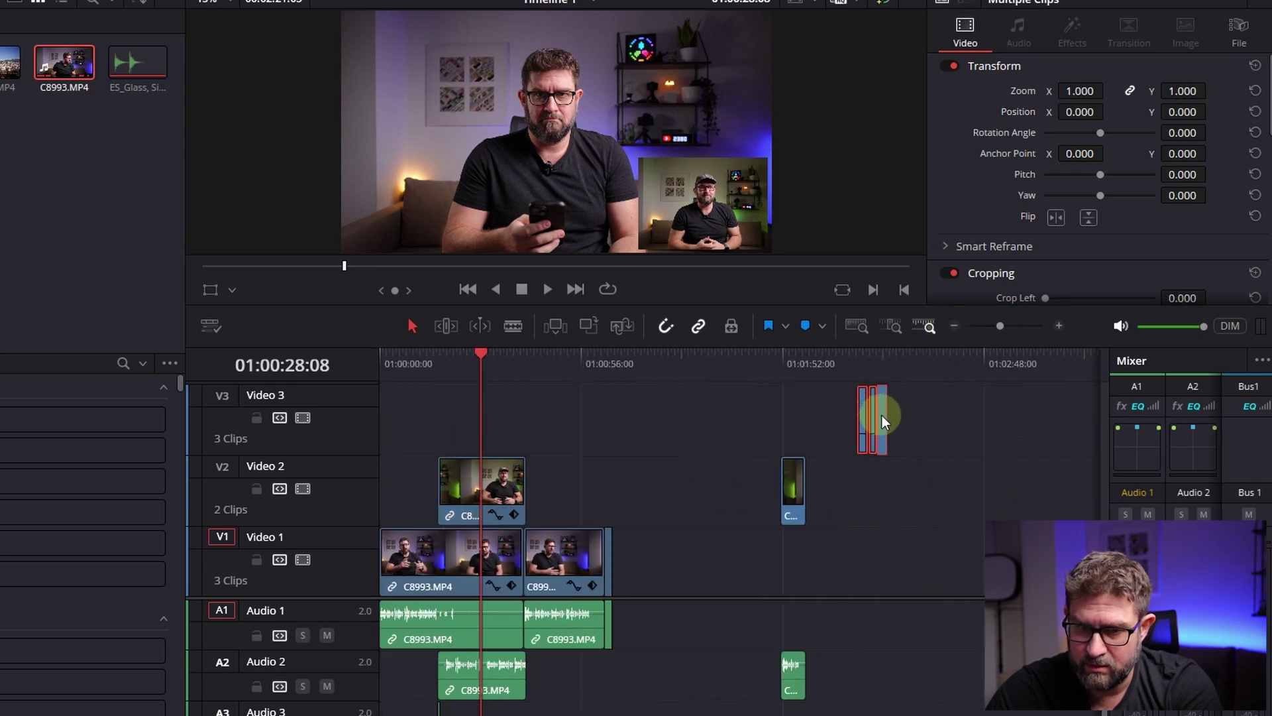
drag(881, 415, 503, 407)
Zoom back in and scrub through the photo clips to check their placement
click(1063, 325)
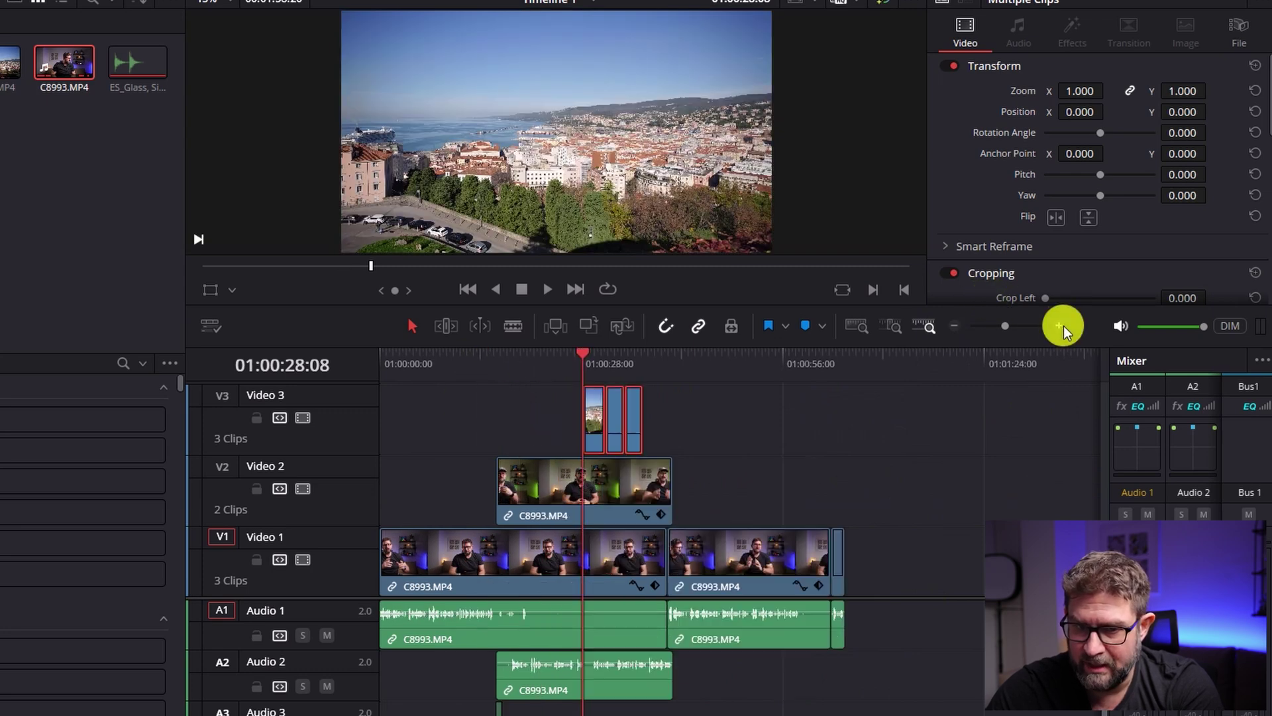
click(1064, 324)
click(721, 359)
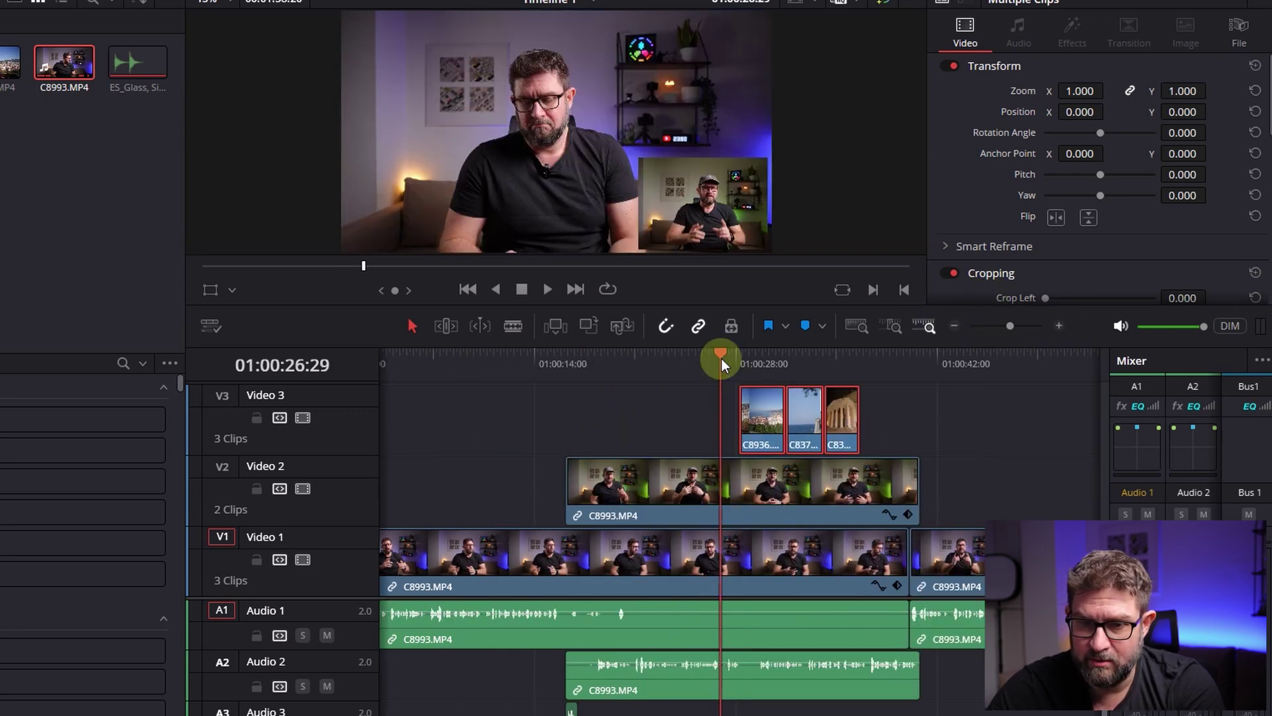
drag(765, 359, 845, 355)
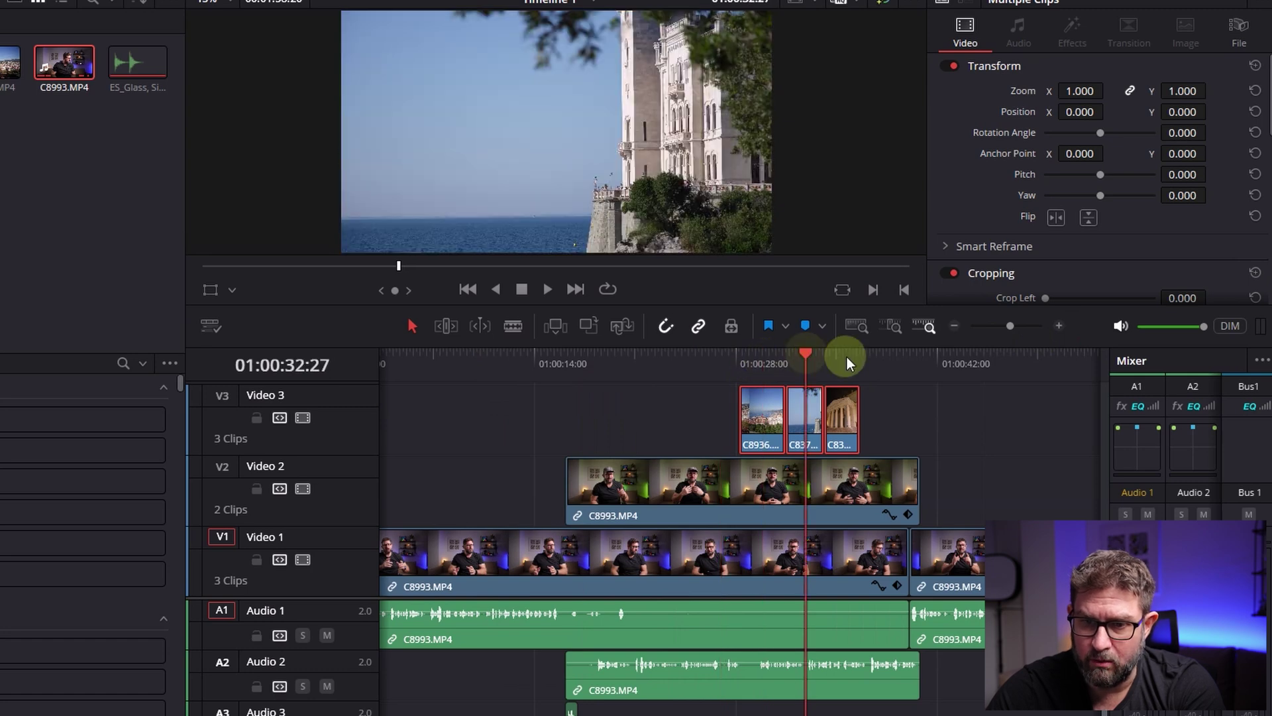
click(754, 363)
click(721, 361)
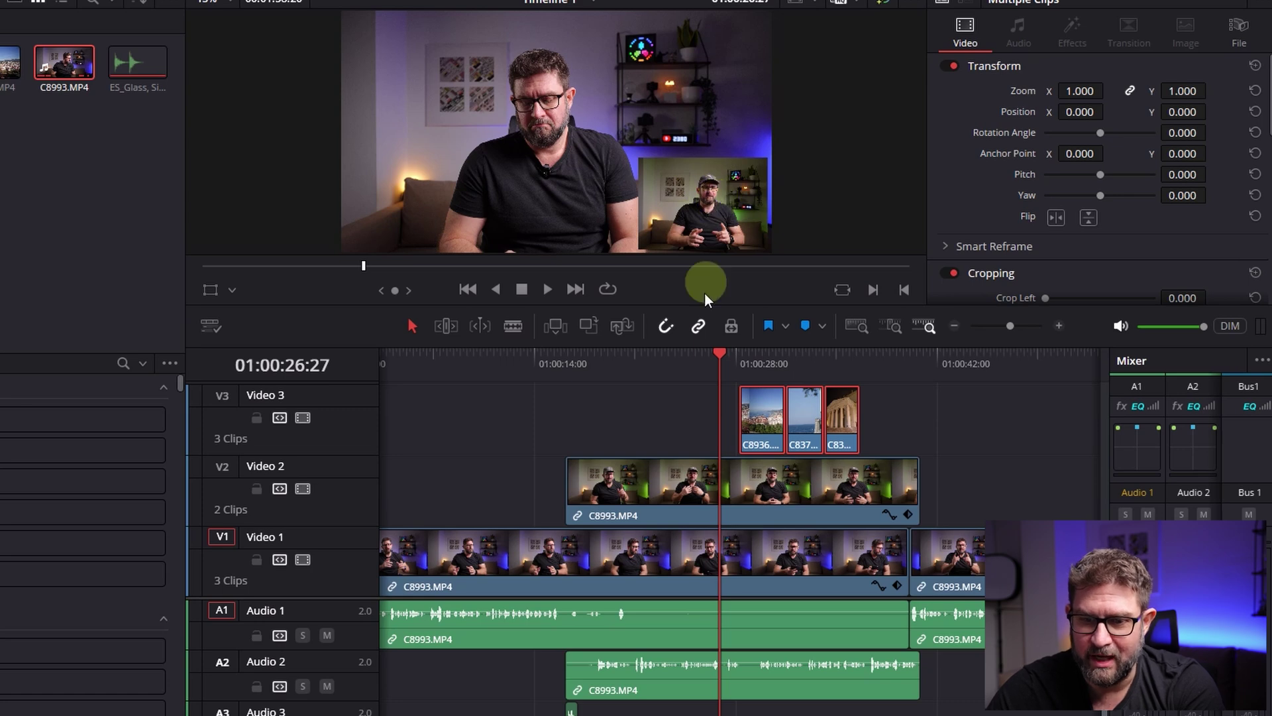
Copy the overlay's 0.380 zoom onto all three photo clips
click(769, 492)
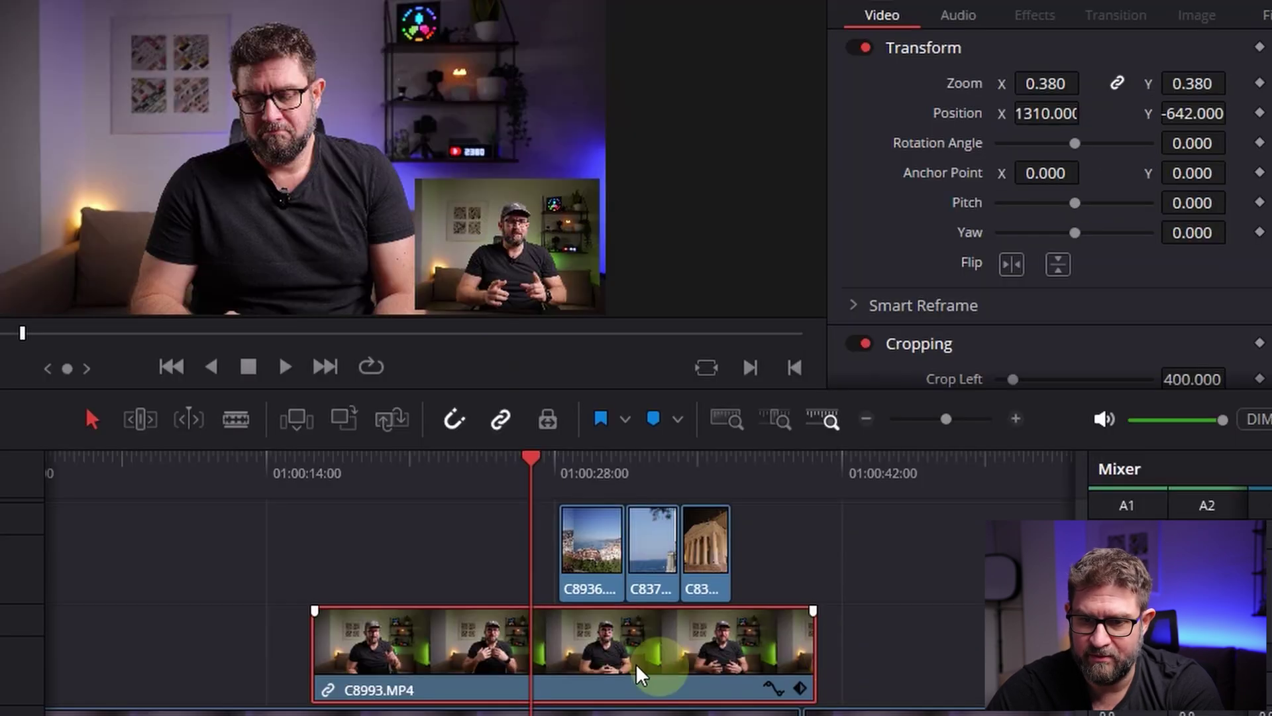
click(1033, 84)
key(ctrl+c)
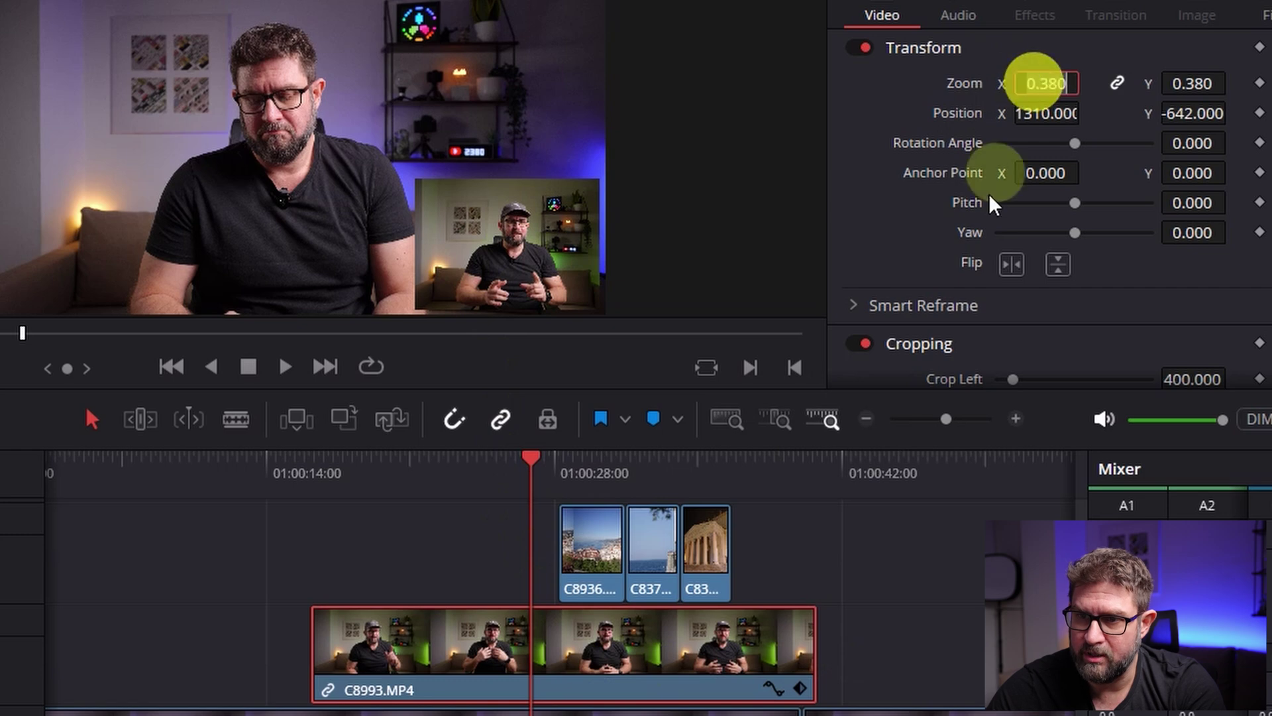
drag(786, 581, 540, 523)
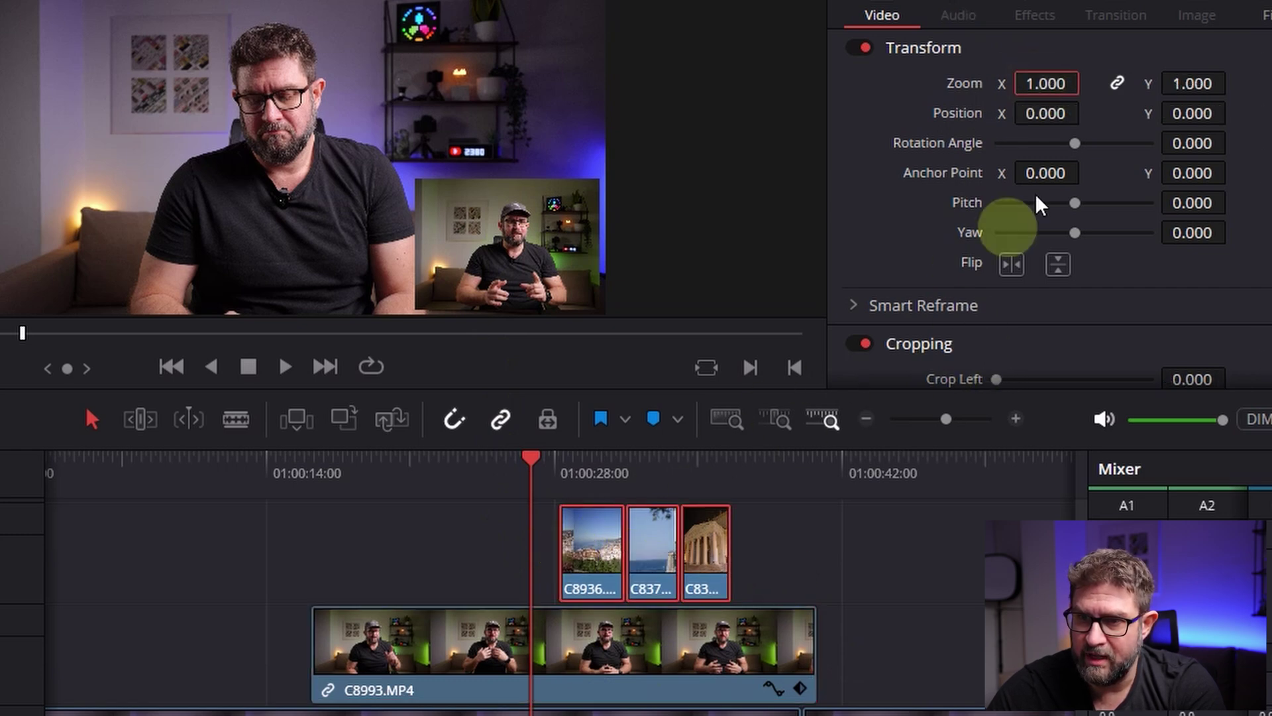
click(1050, 84)
key(ctrl+v)
click(871, 218)
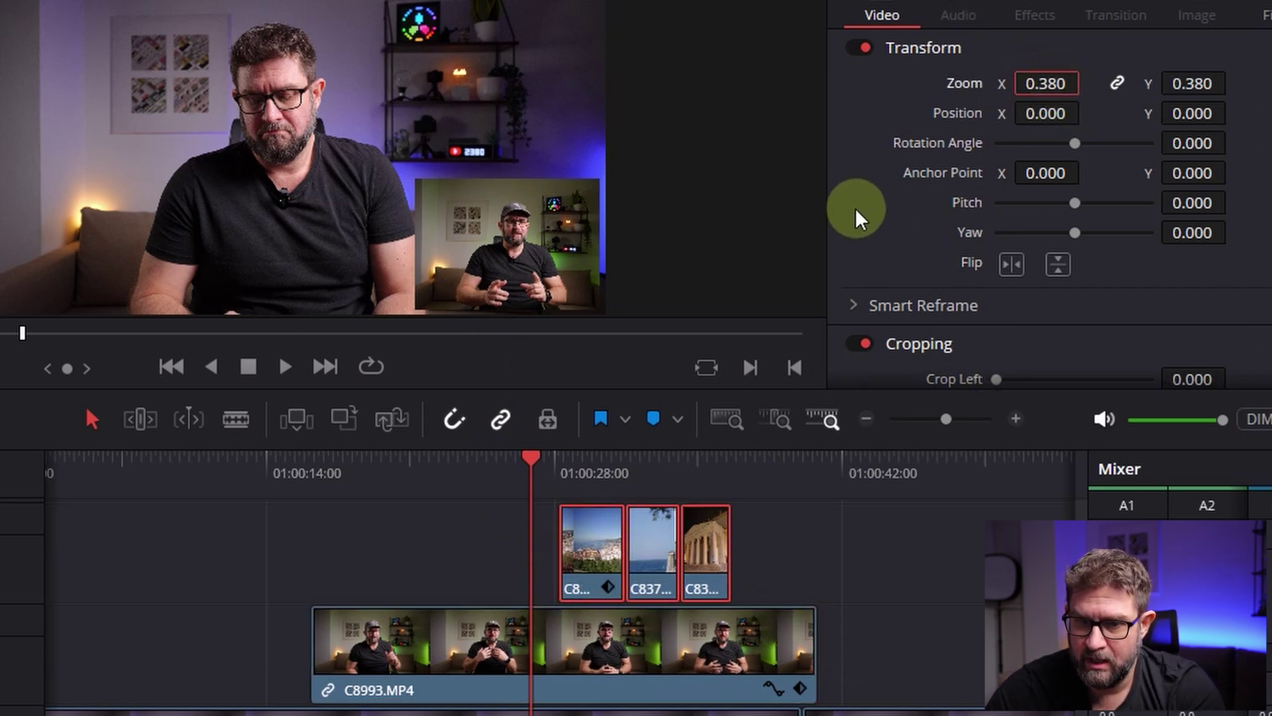
Set the three photos' Position to X 1310 and Y -642, matching the overlay
click(567, 669)
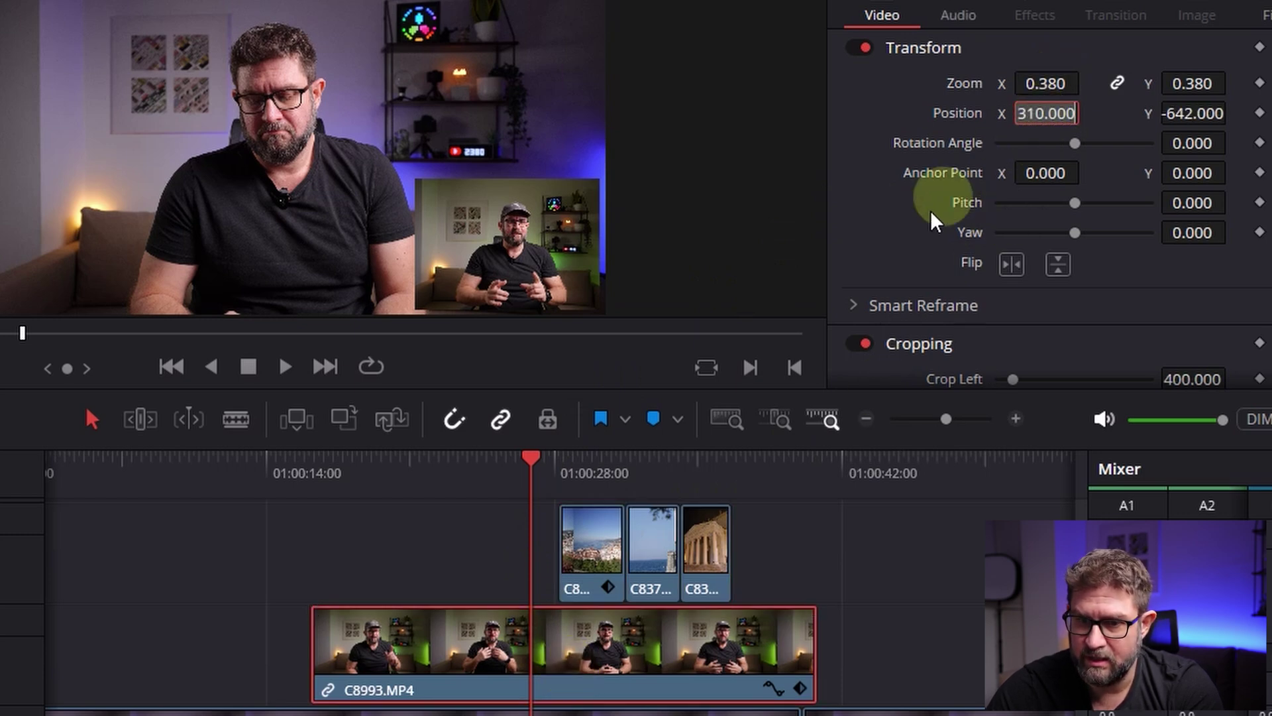
drag(797, 545, 541, 554)
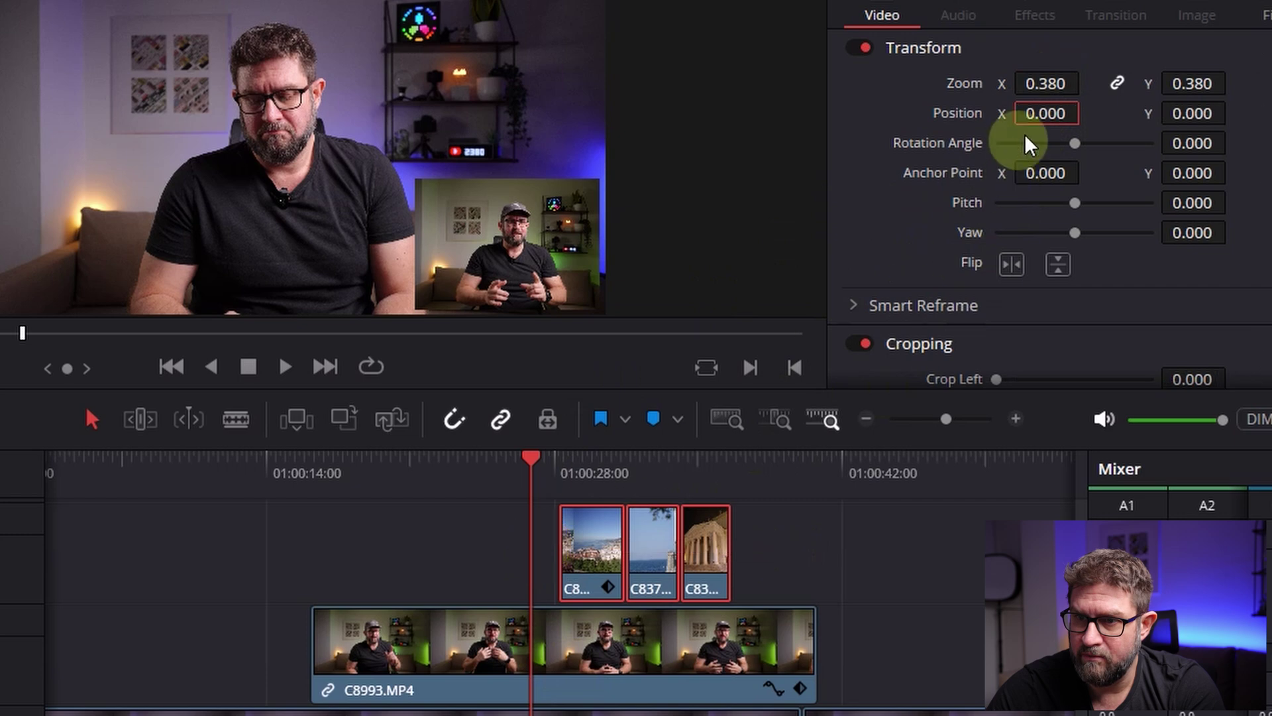
click(1037, 112)
text(1310.000)
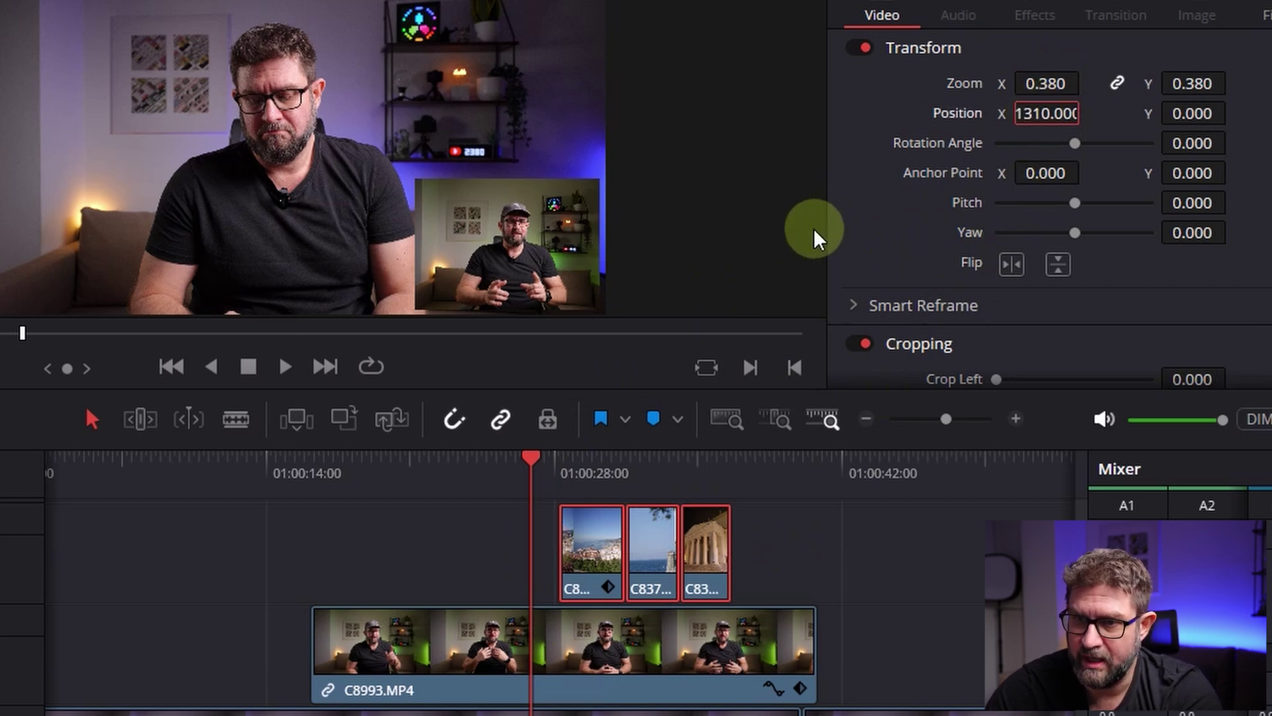
click(589, 658)
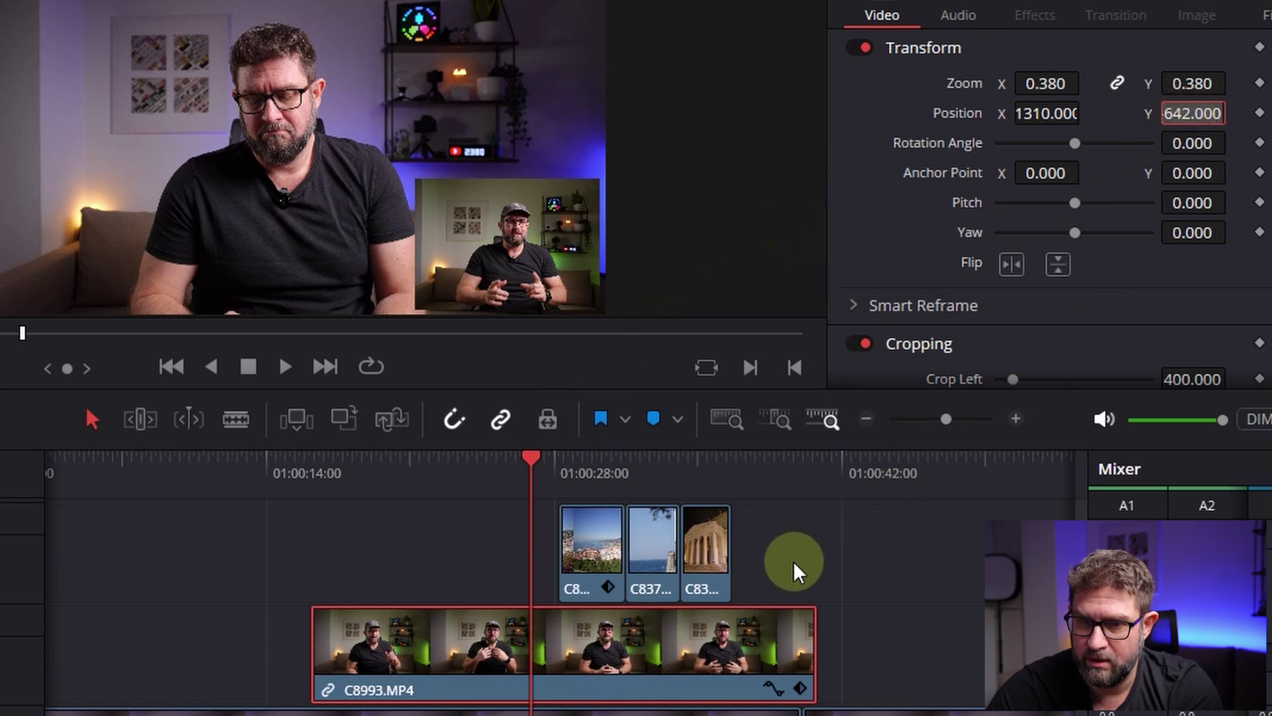
drag(798, 568, 517, 548)
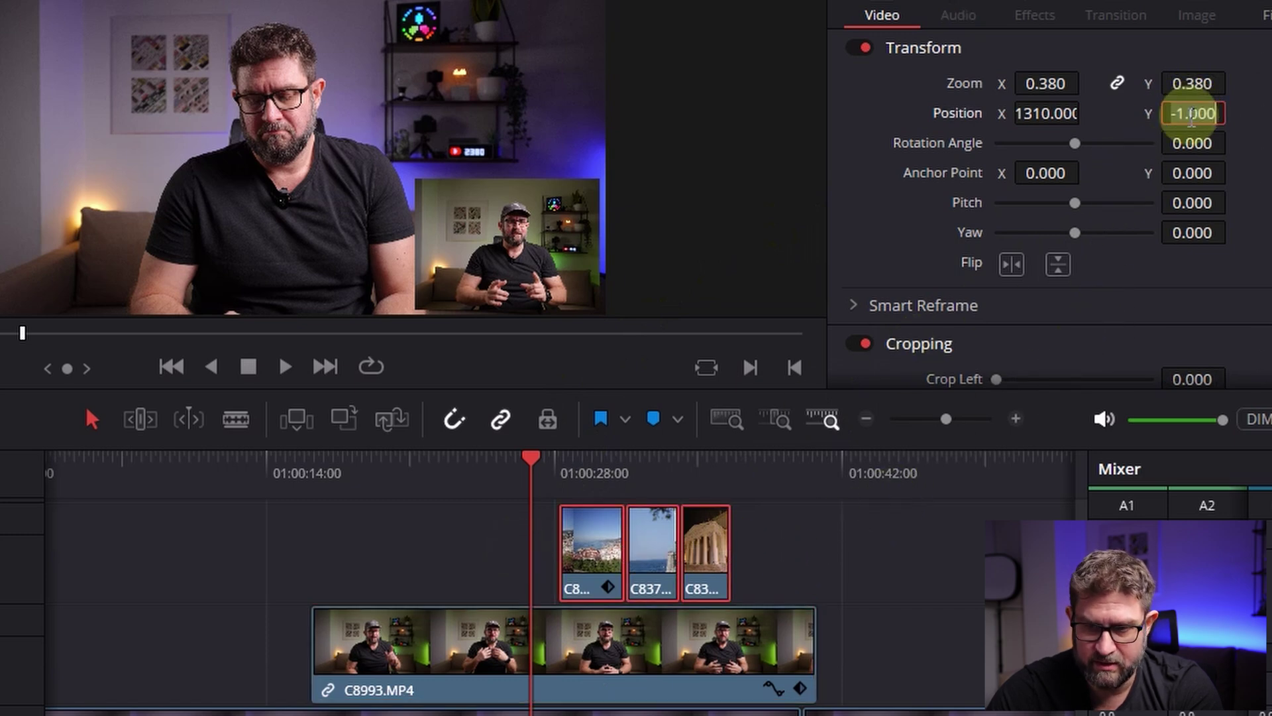
text(-642)
key(Return)
click(590, 459)
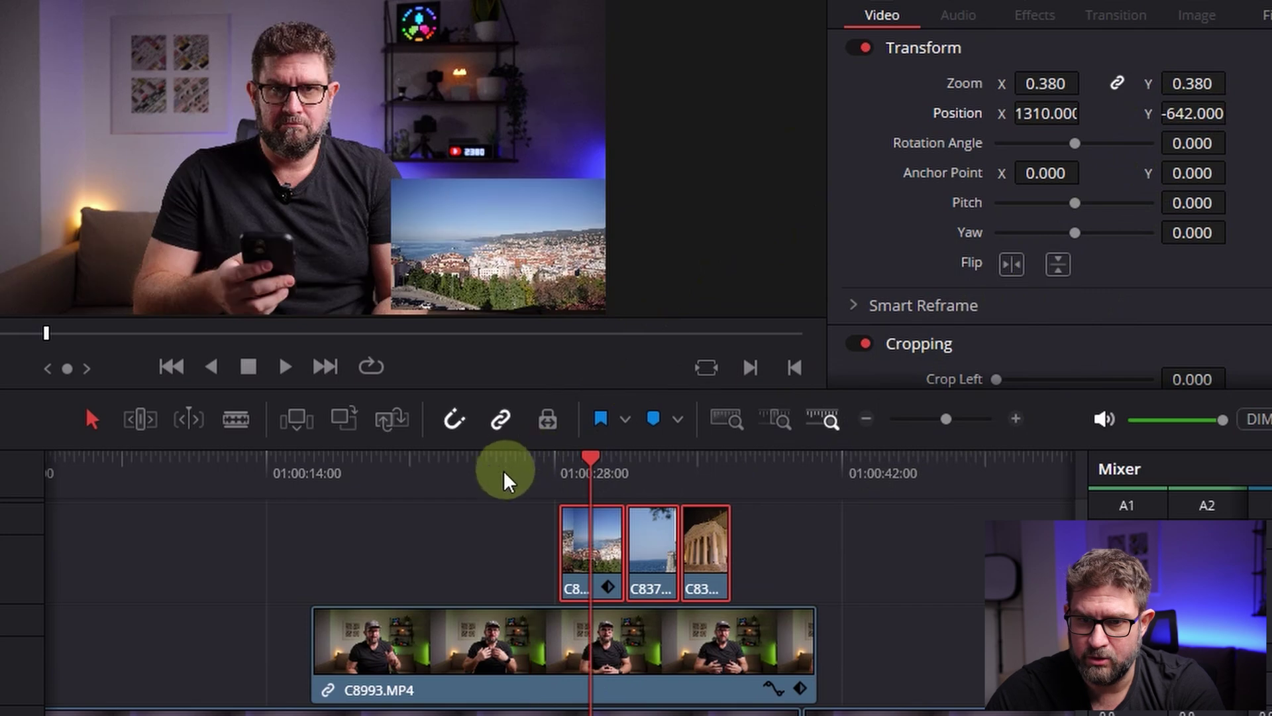
click(504, 477)
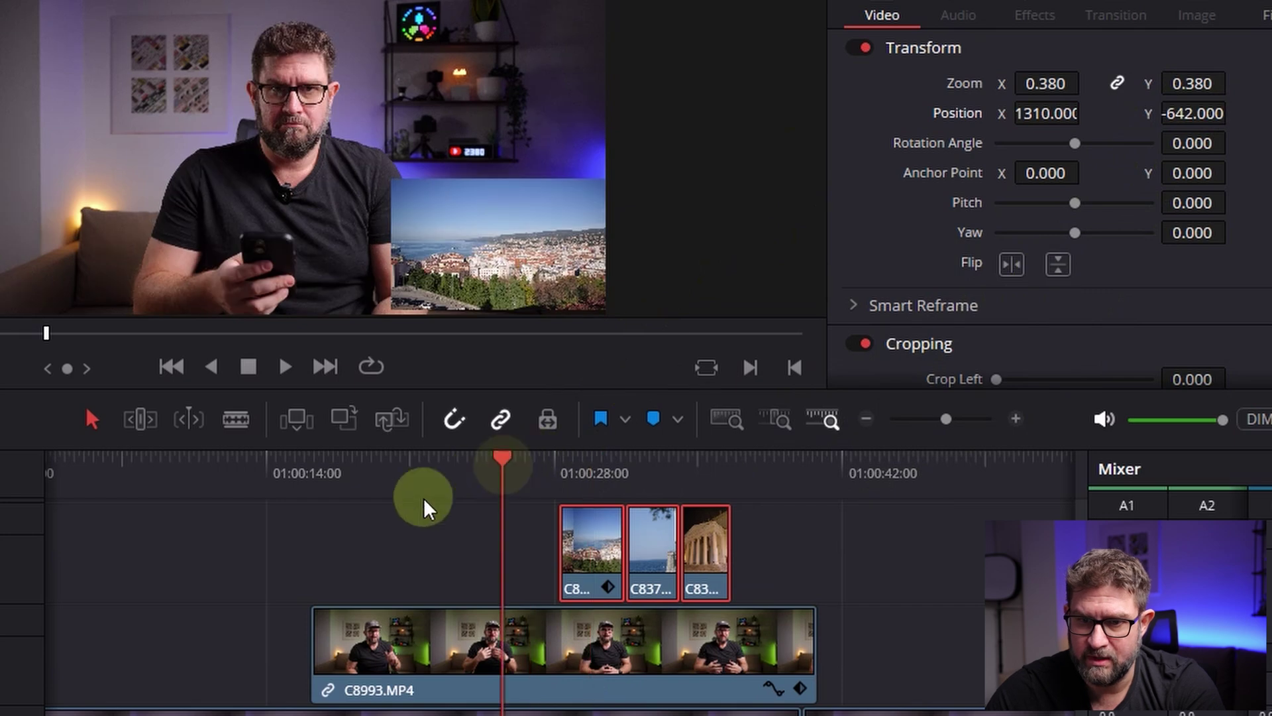
click(587, 464)
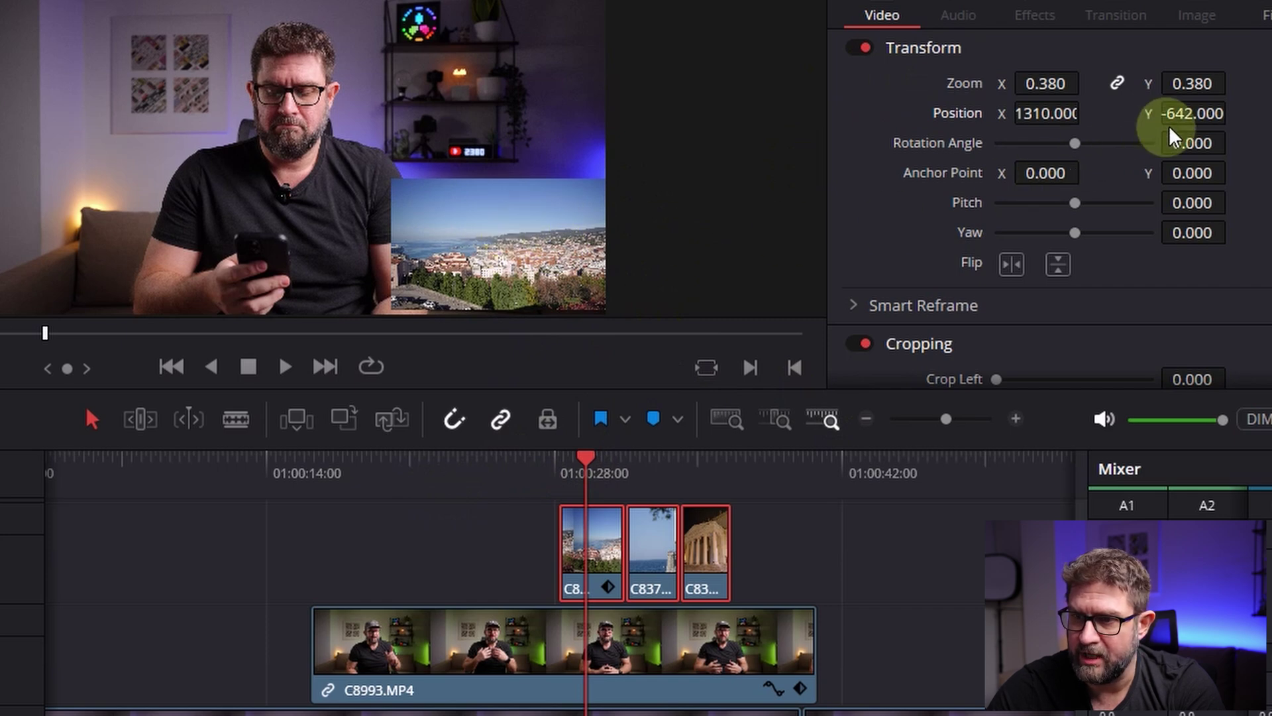
Set Crop Left and Crop Right to 400 on all three photo clips
scroll(1049, 208, down, 5)
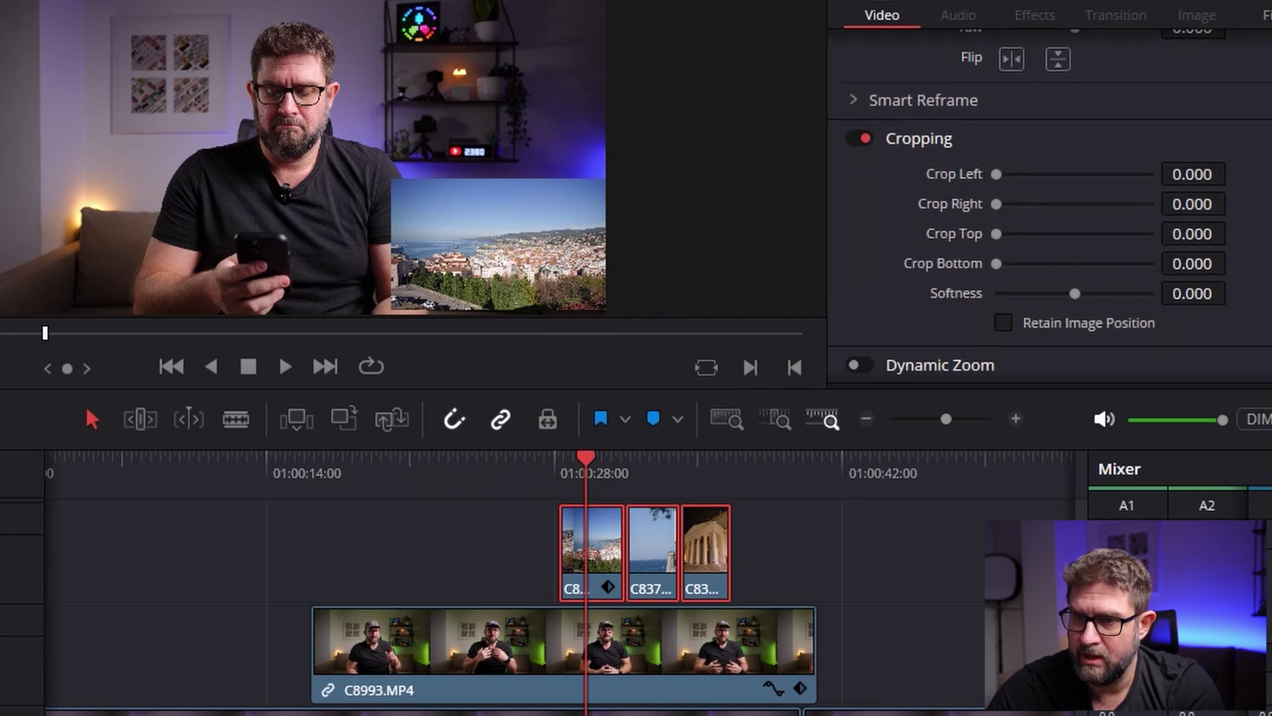
click(669, 656)
drag(792, 562, 520, 549)
click(1190, 139)
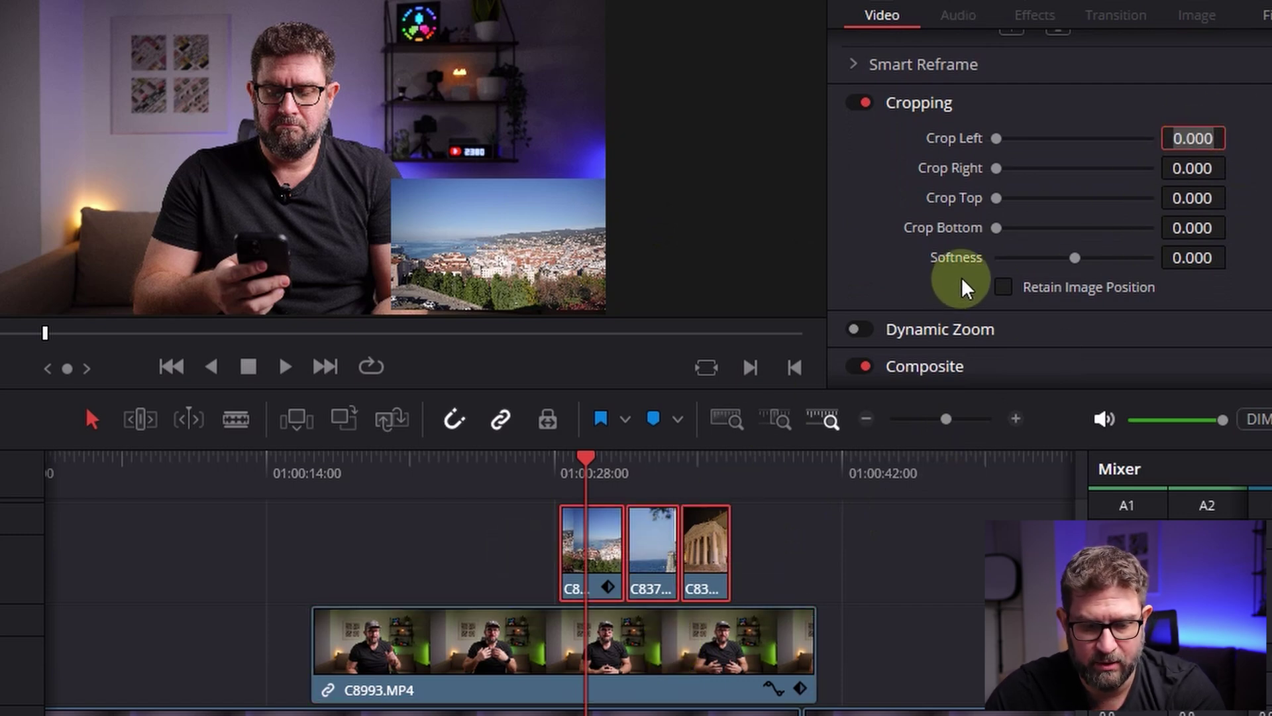
text(400)
key(Return)
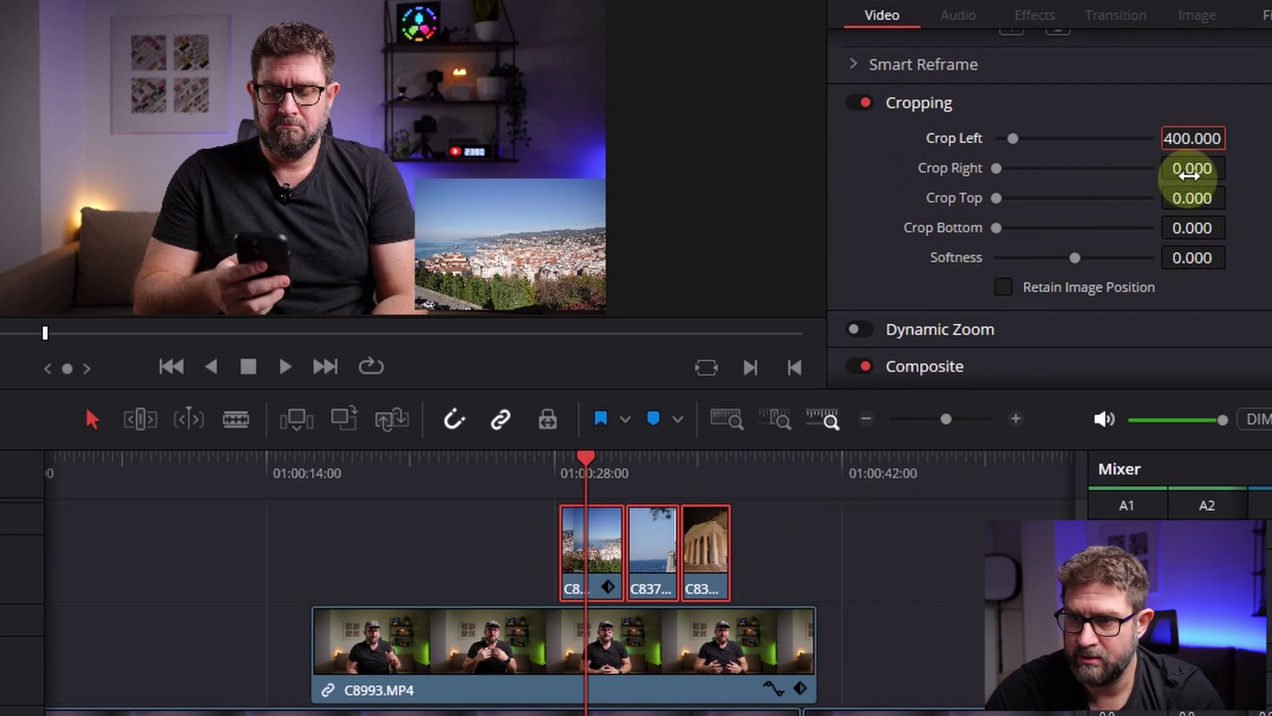
click(1193, 170)
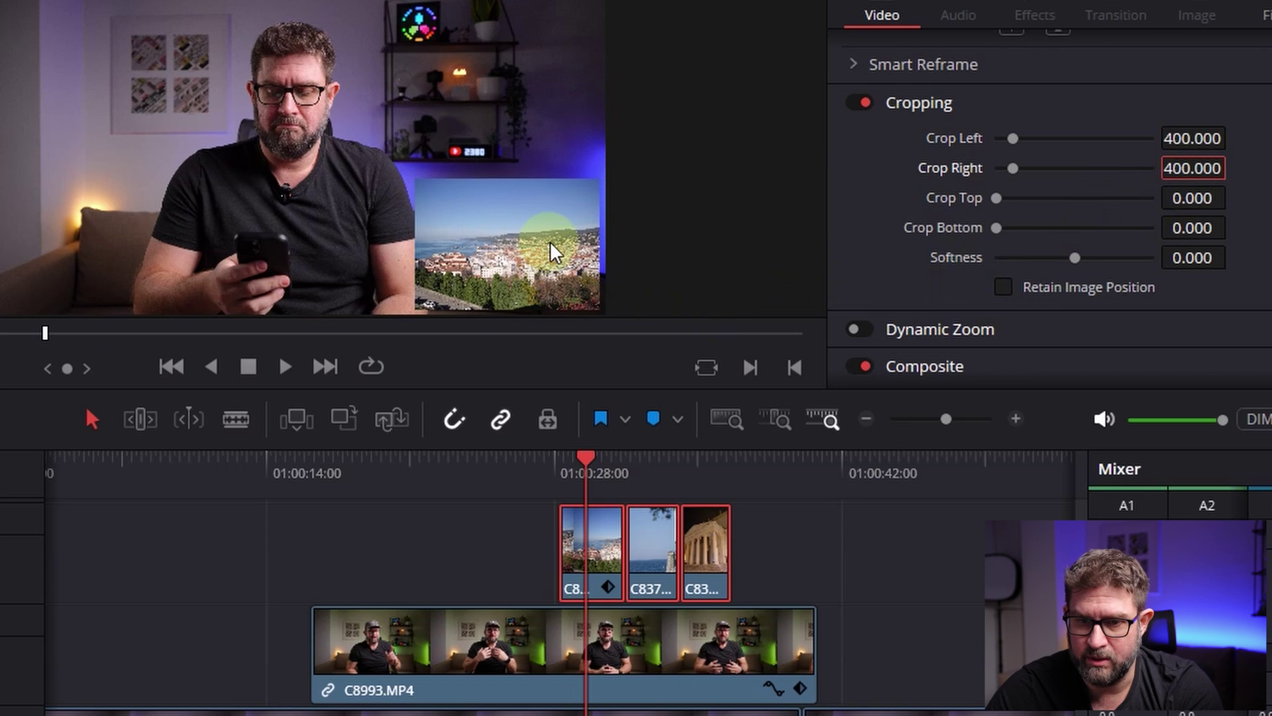
click(530, 472)
Trim the Video 2 overlay's right edge slightly shorter and replay from 01:00:38:00
click(286, 366)
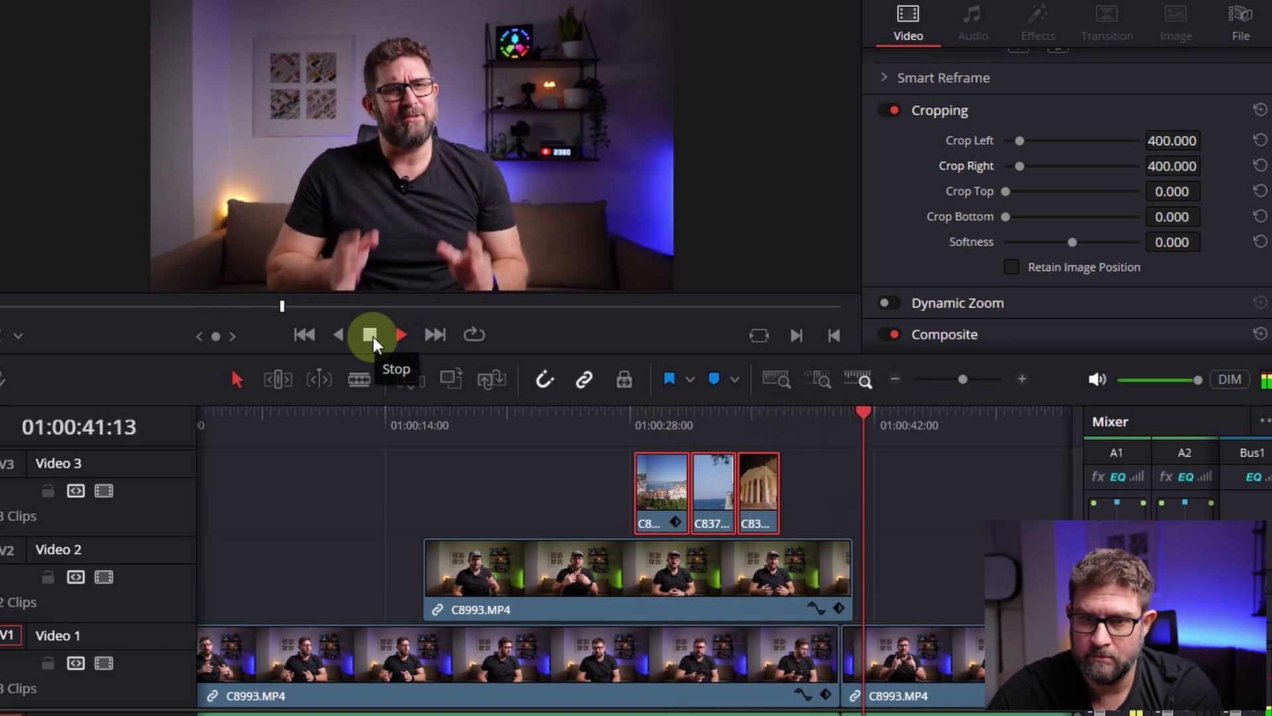
click(369, 335)
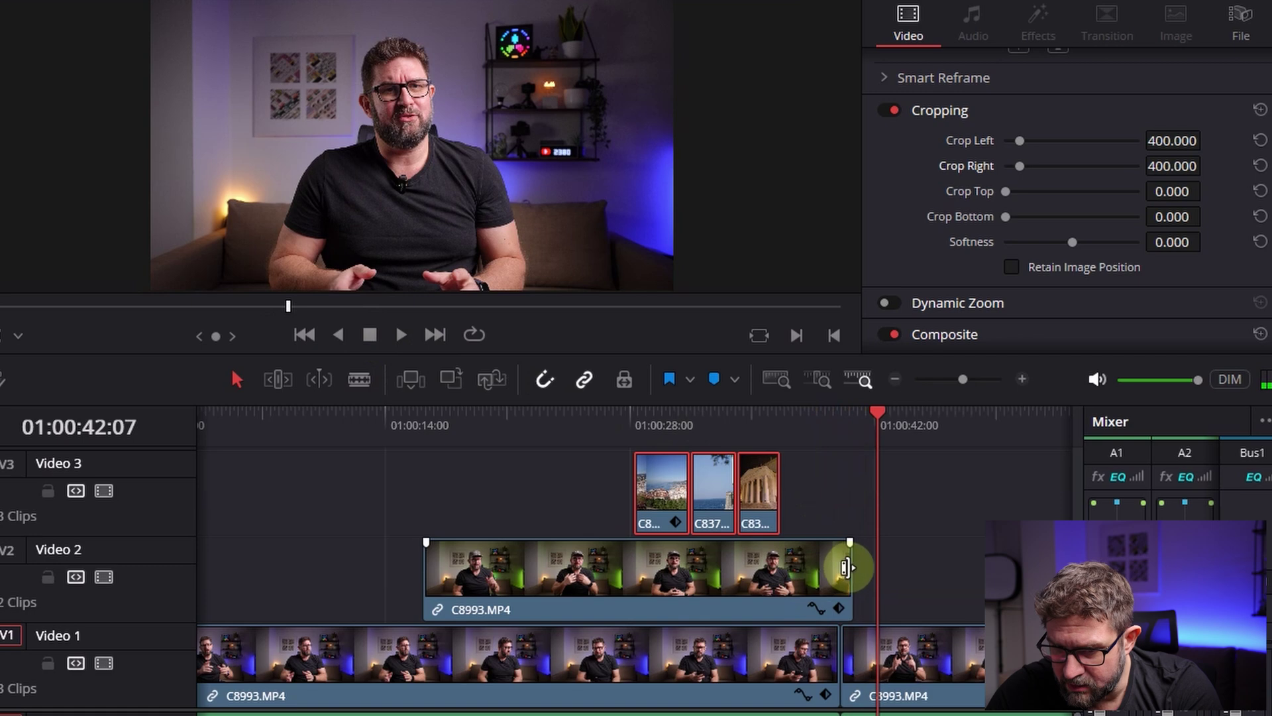
drag(847, 567, 837, 567)
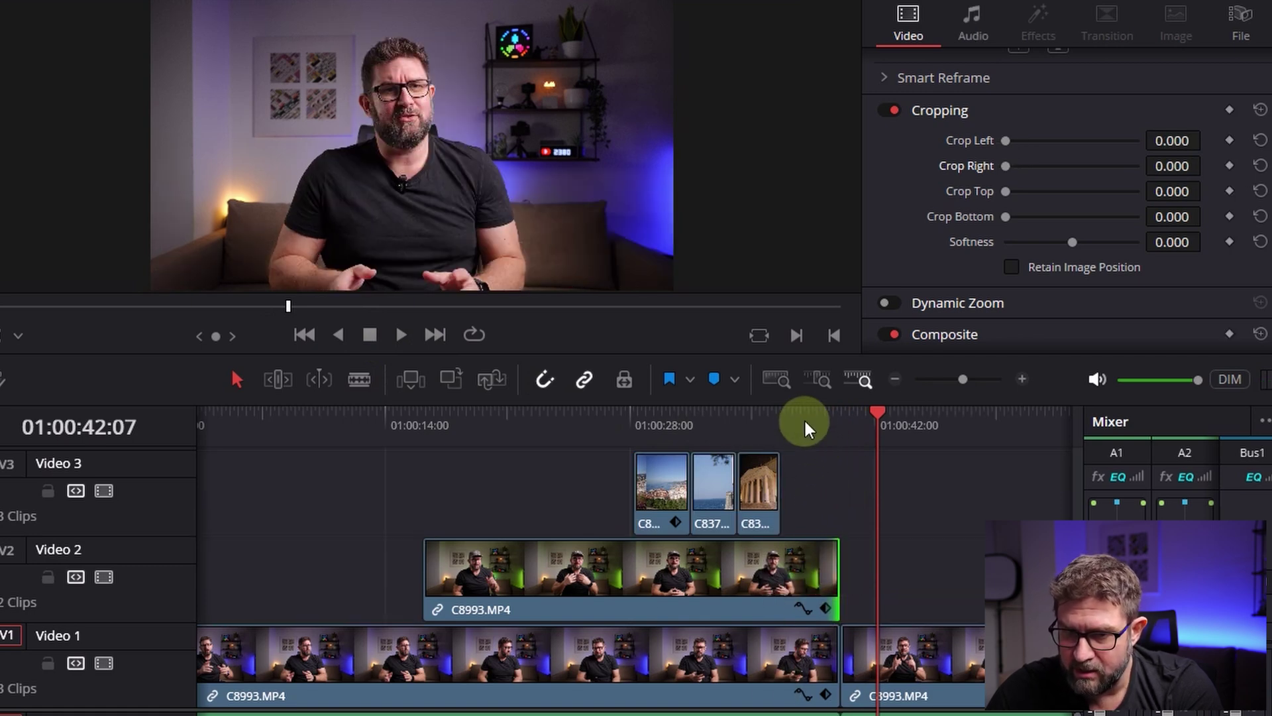
click(805, 421)
click(779, 580)
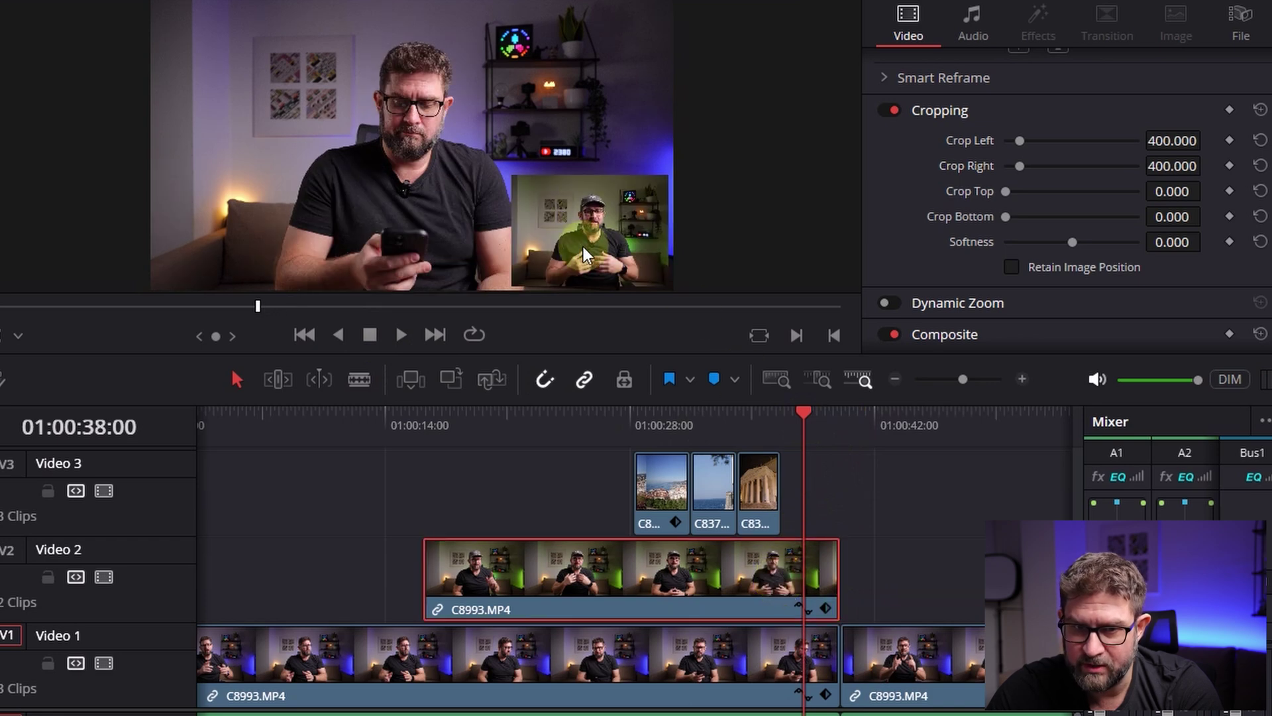
click(401, 335)
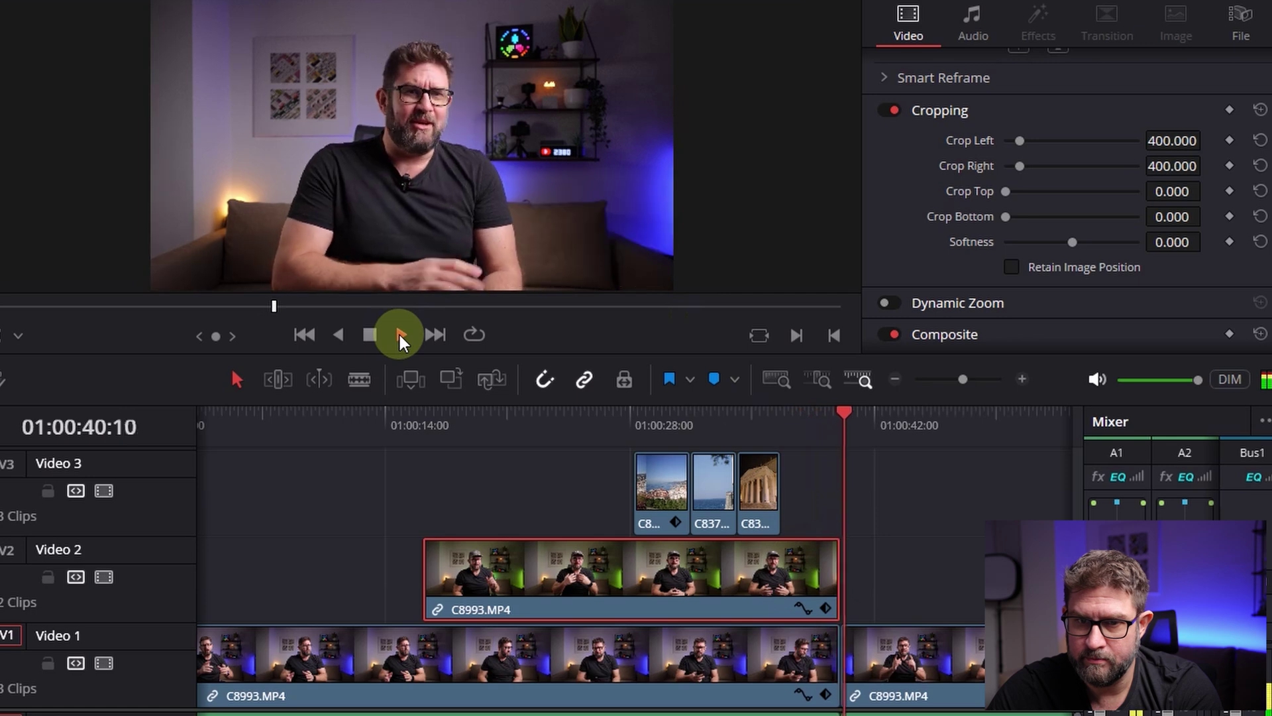
click(894, 379)
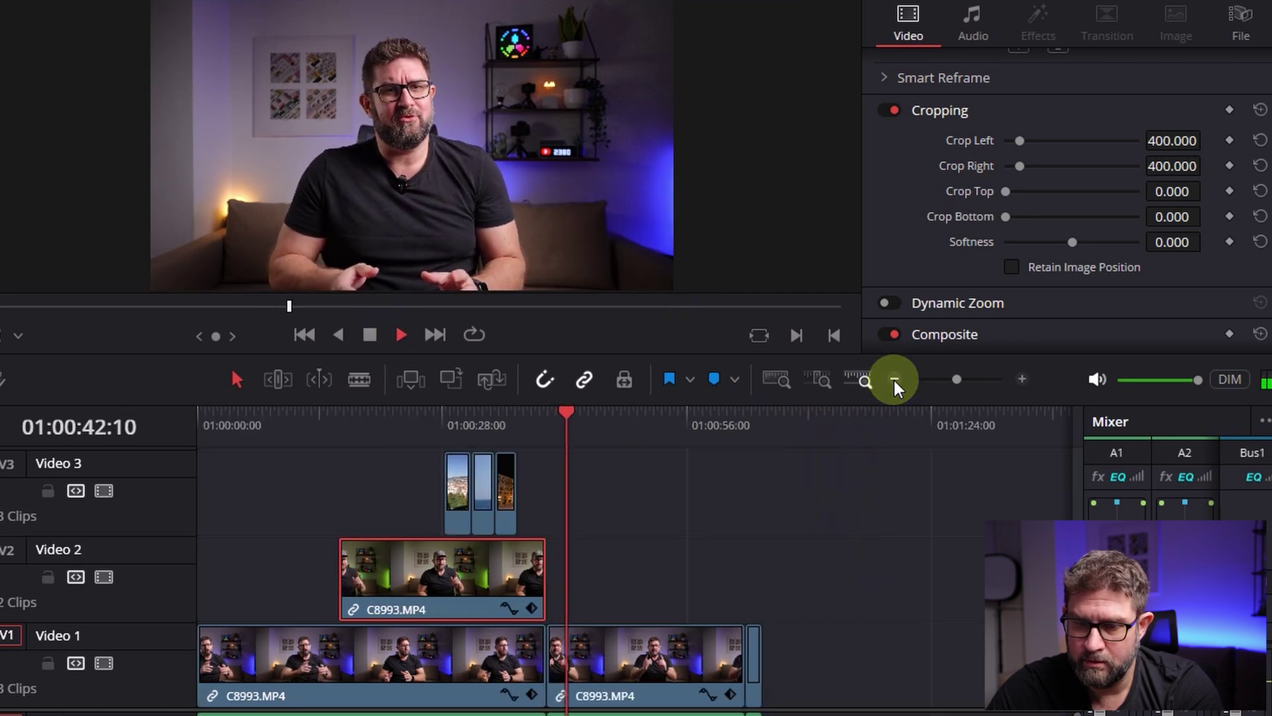
Drag the far-right C8993.MP4 clip left to overlap the main video's end near 01:00:56
click(375, 336)
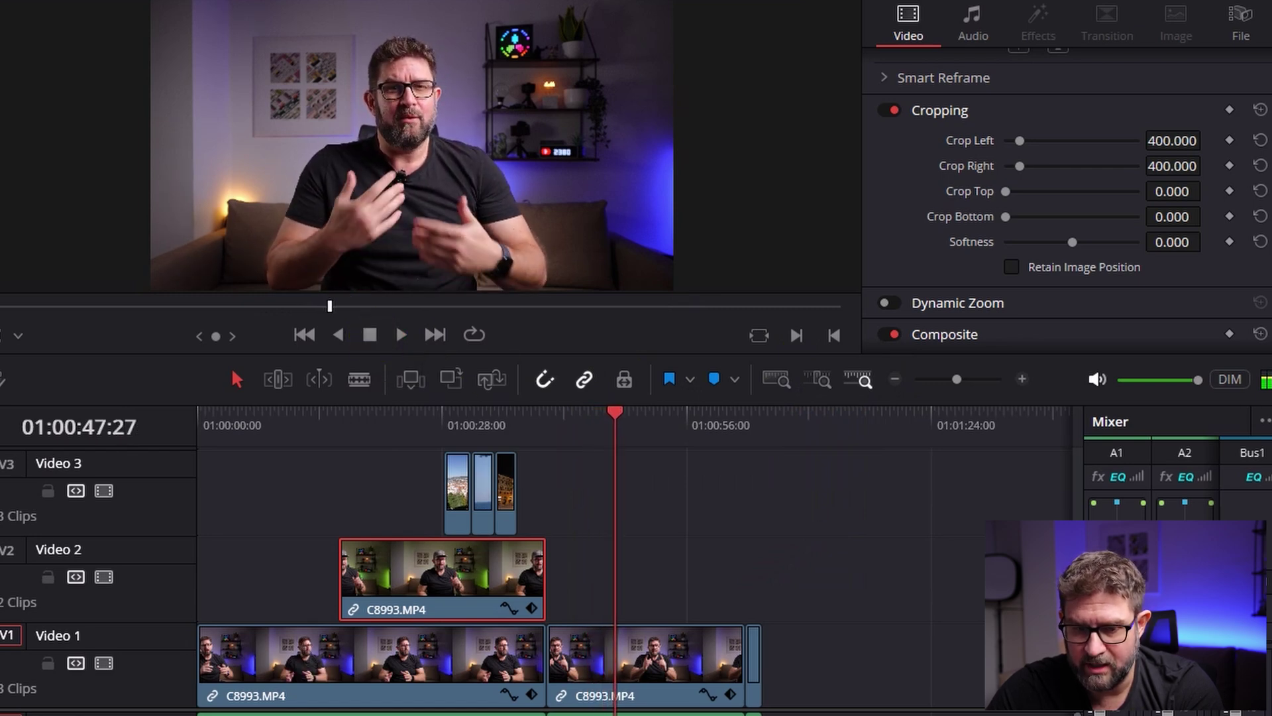
scroll(438, 672, right, 4)
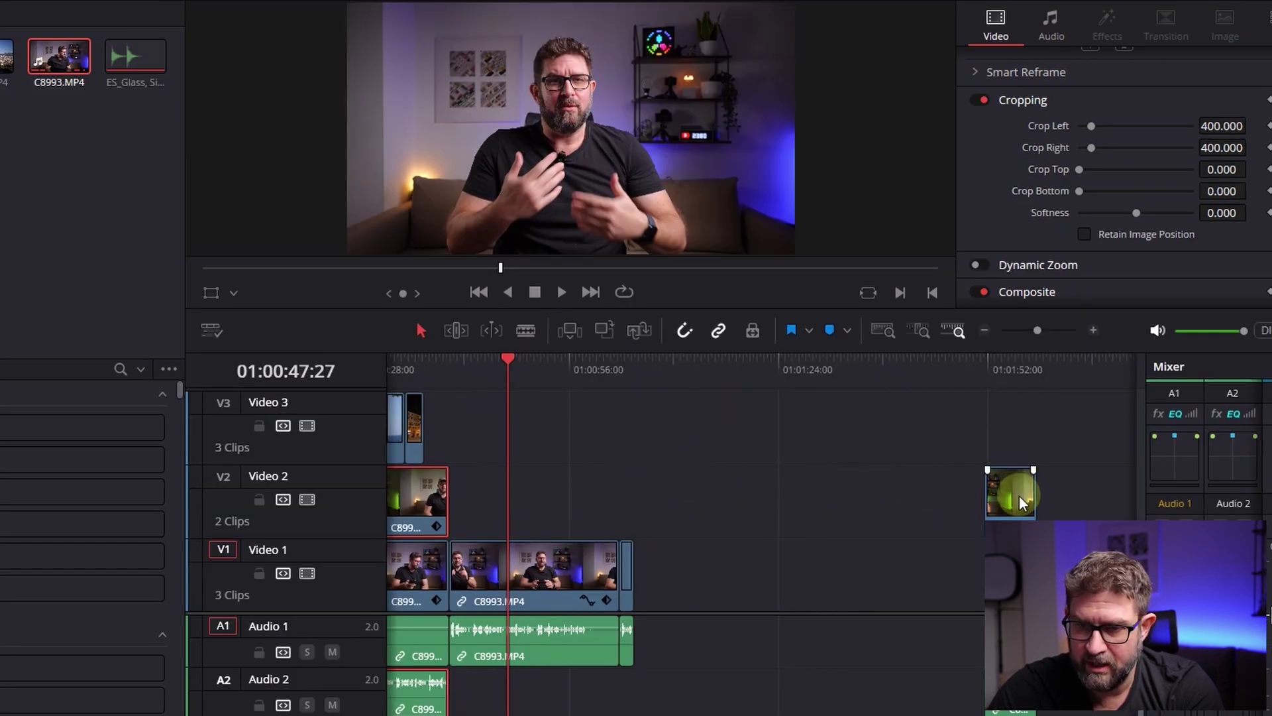
drag(1007, 501, 601, 500)
click(549, 363)
click(1093, 330)
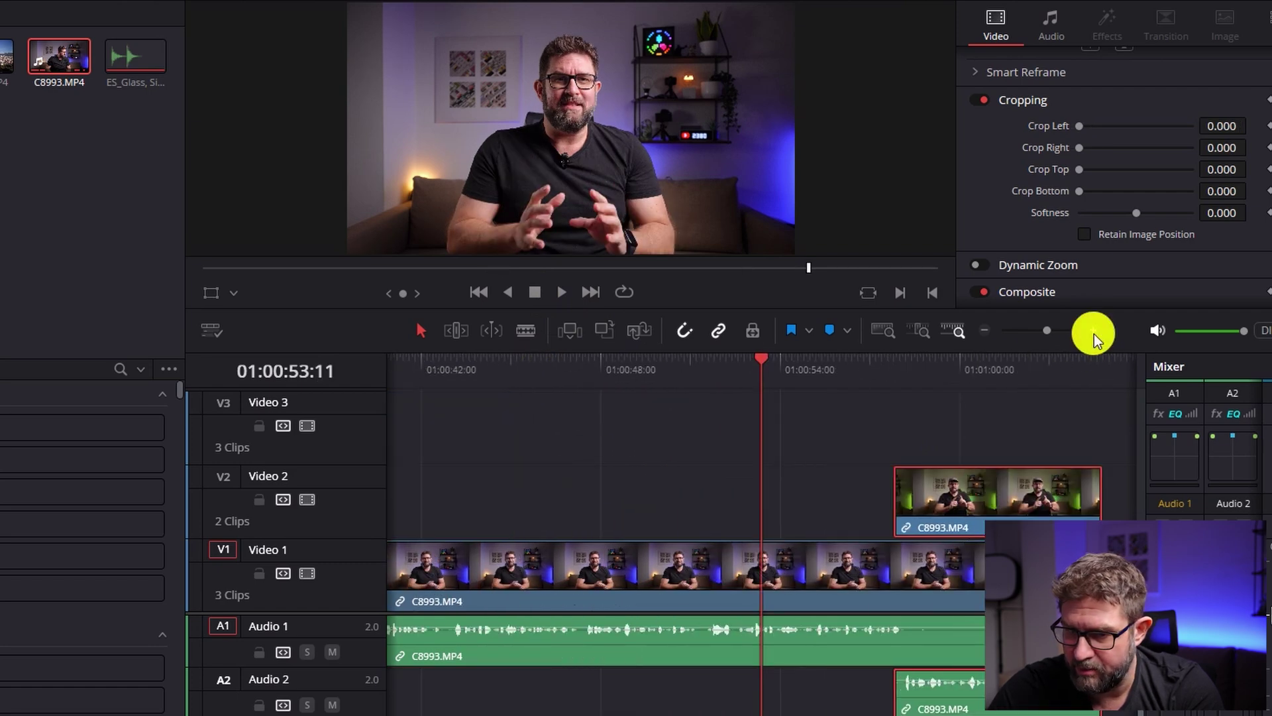
drag(915, 498, 941, 505)
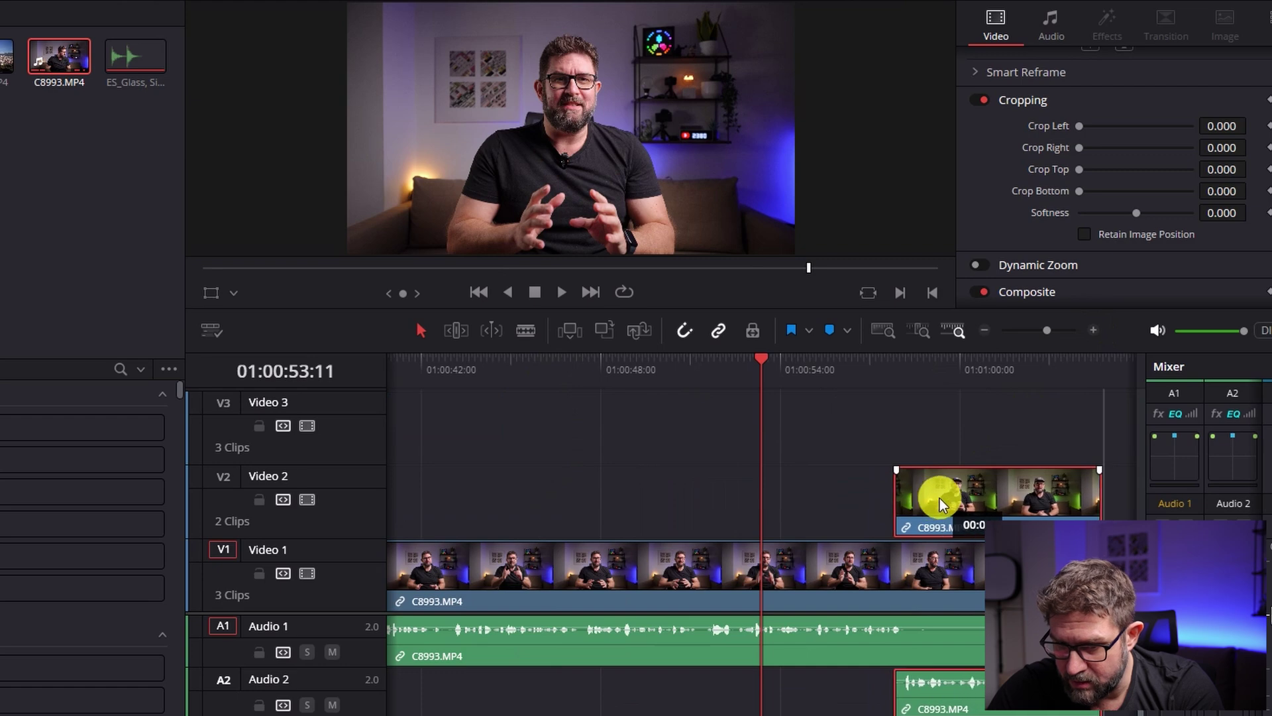
click(884, 369)
click(562, 293)
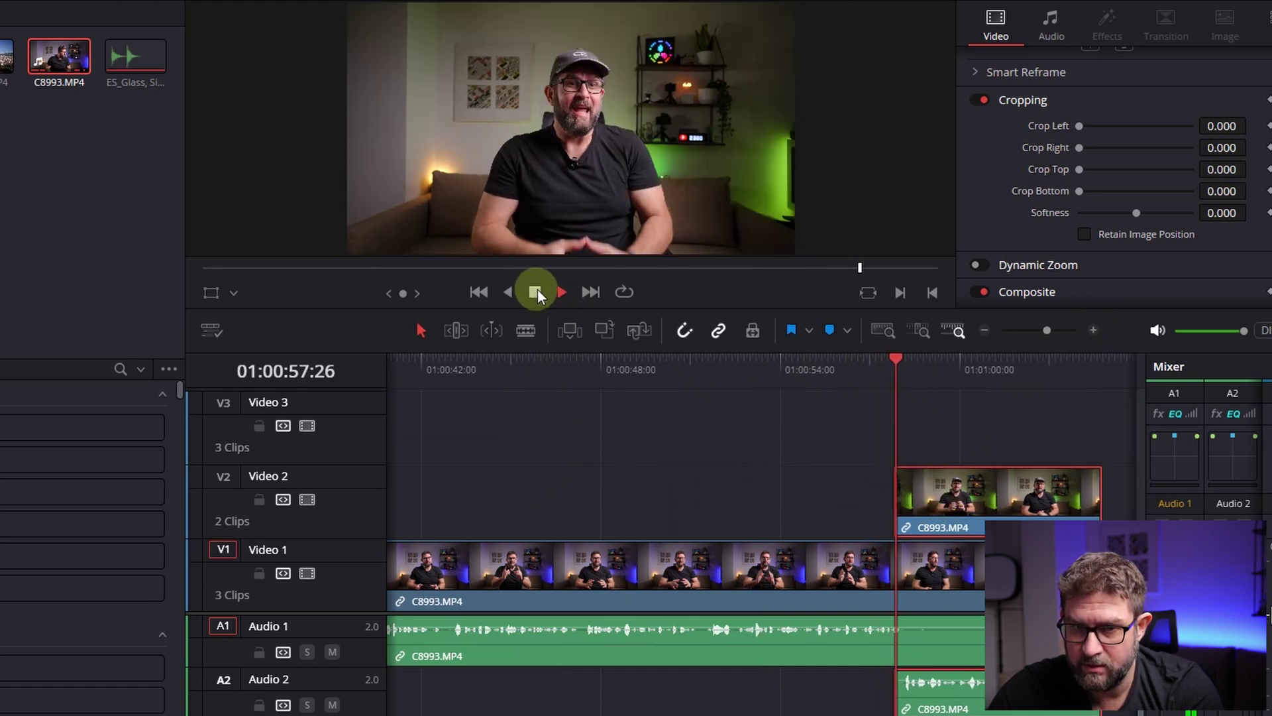
Trim the outro clip's end about two seconds shorter and replay the ending
click(864, 376)
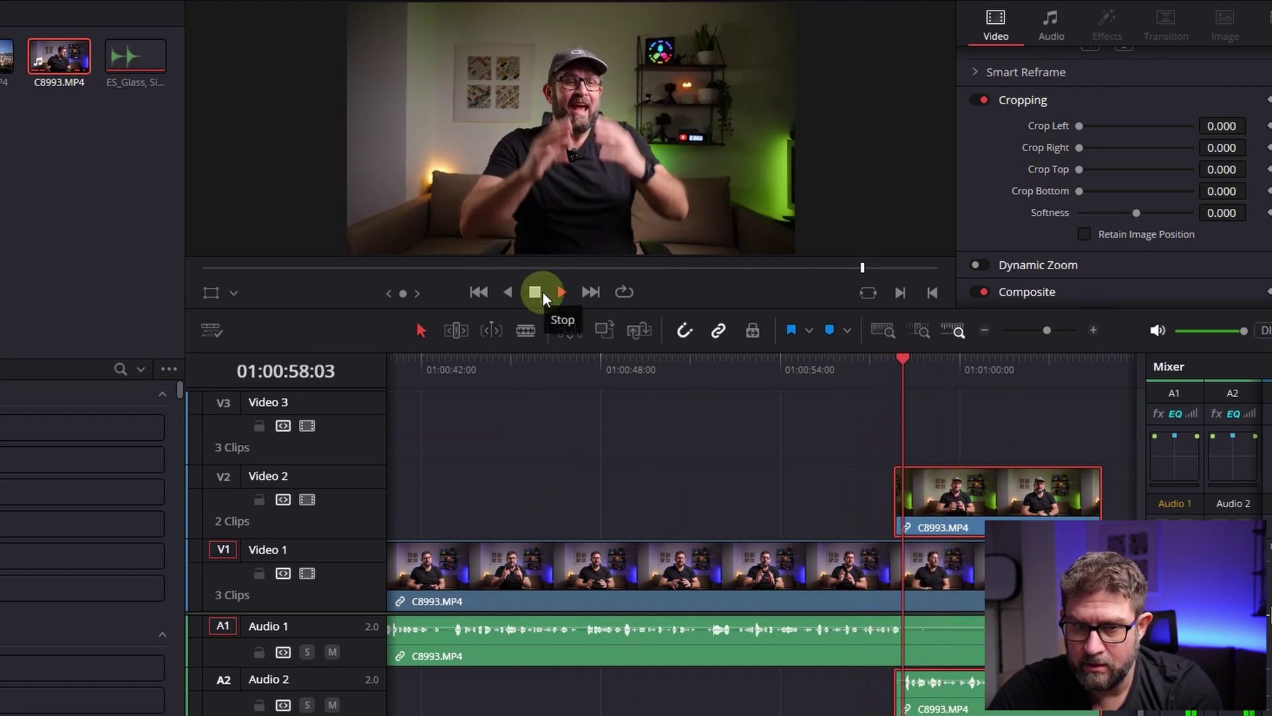
click(986, 335)
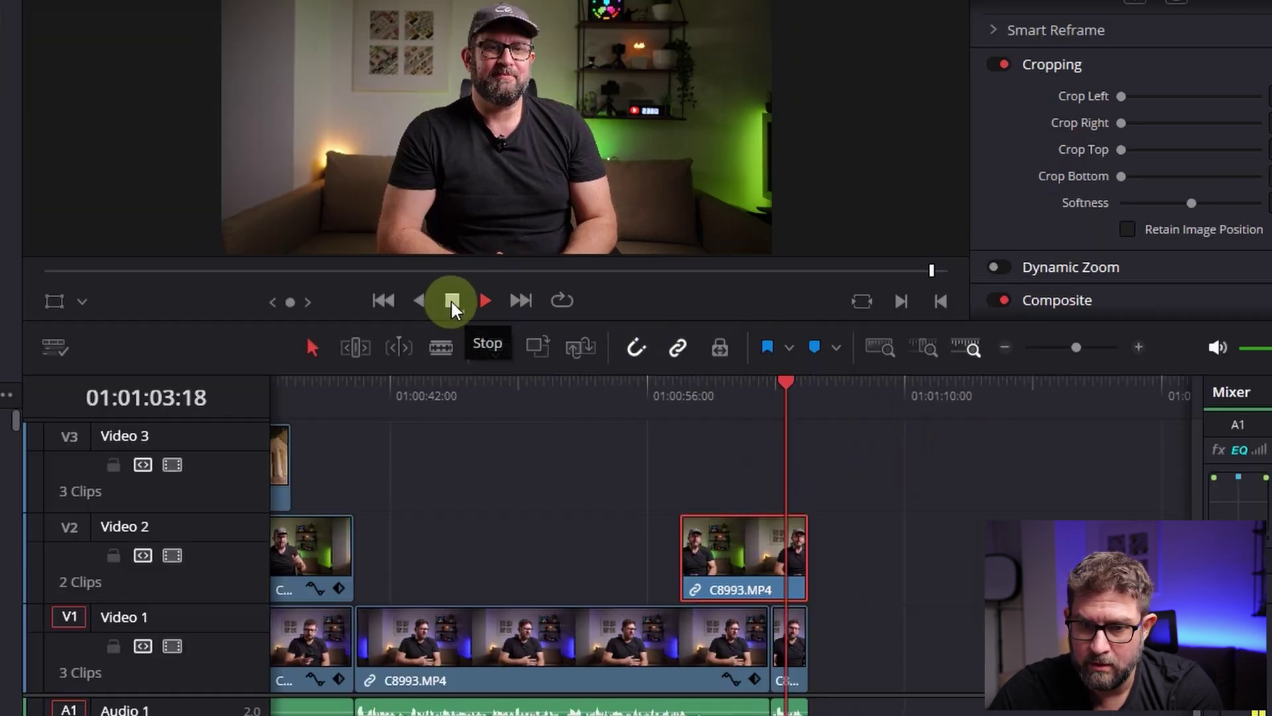
click(534, 291)
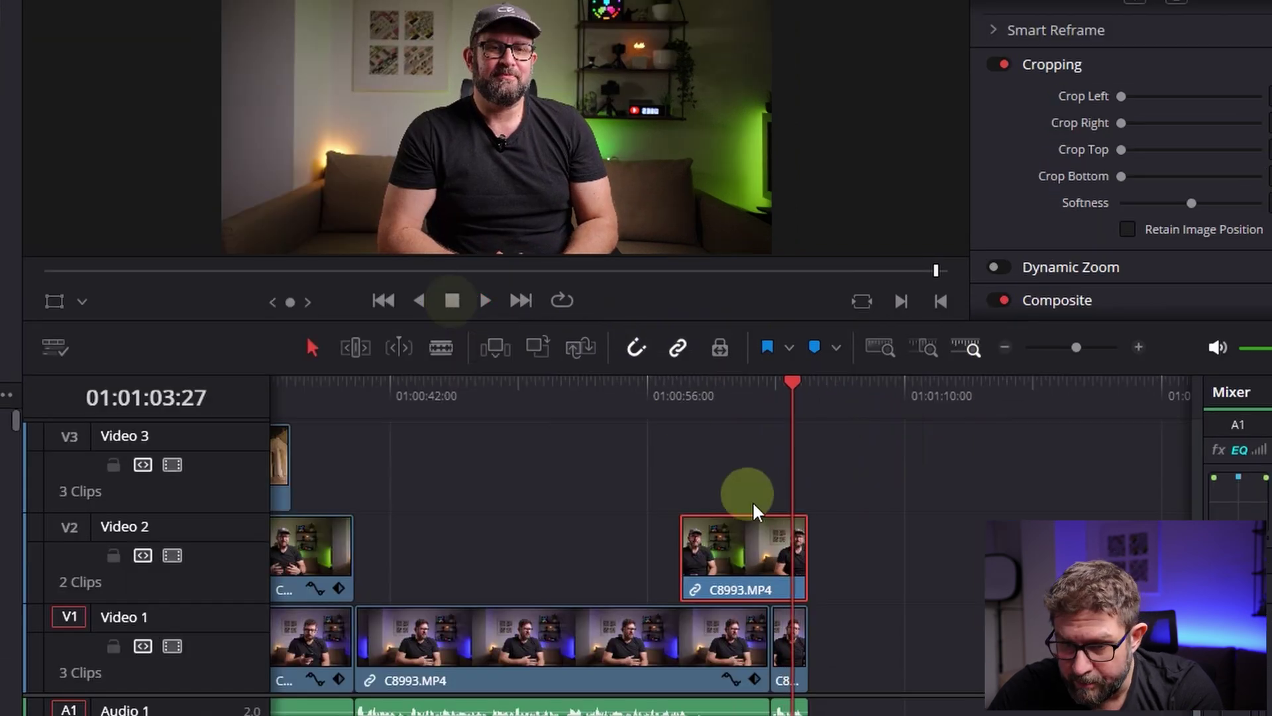
drag(798, 548, 758, 548)
click(755, 394)
click(485, 300)
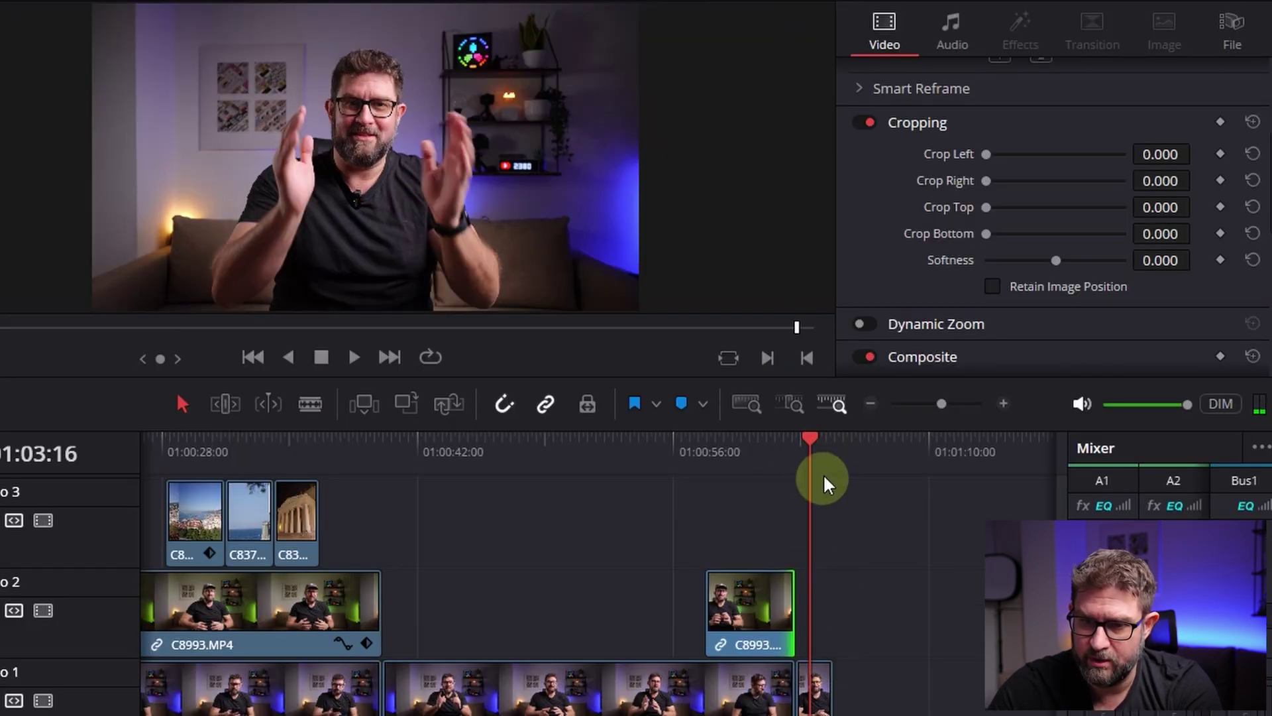
click(830, 457)
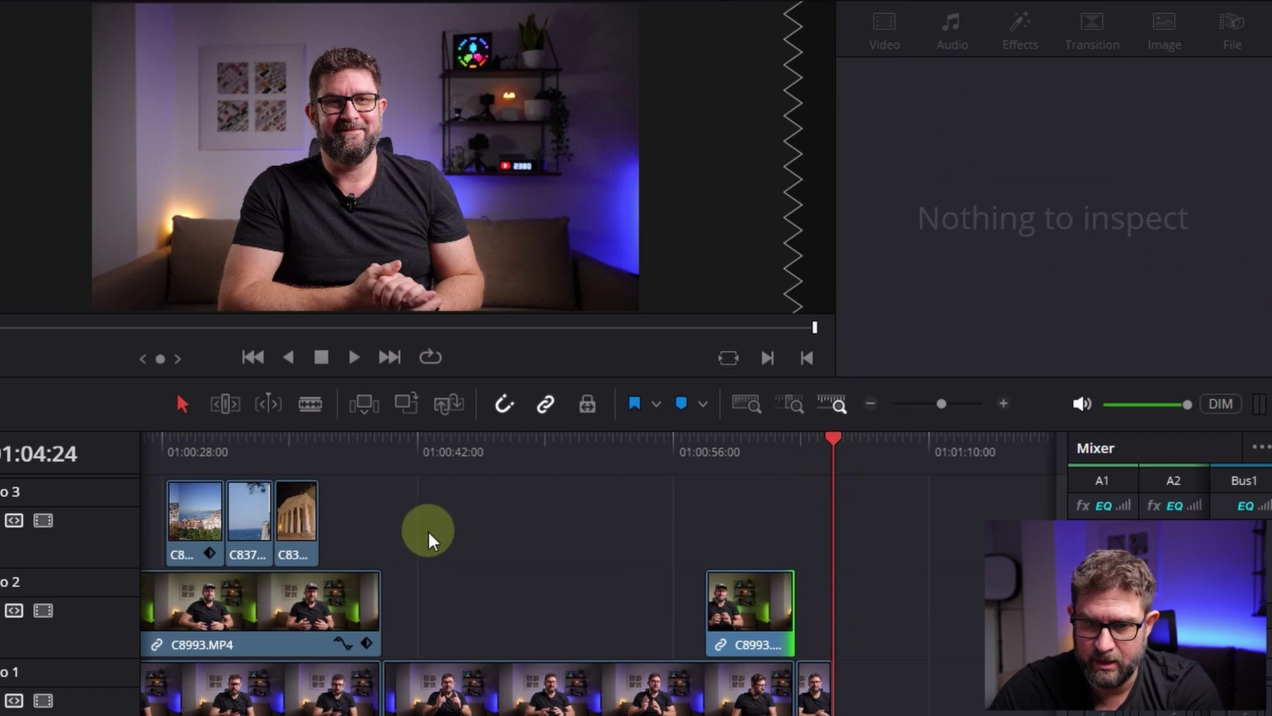
Set the outro clip's zoom to 0.38 to match the first overlay
click(334, 600)
scroll(1020, 152, up, 4)
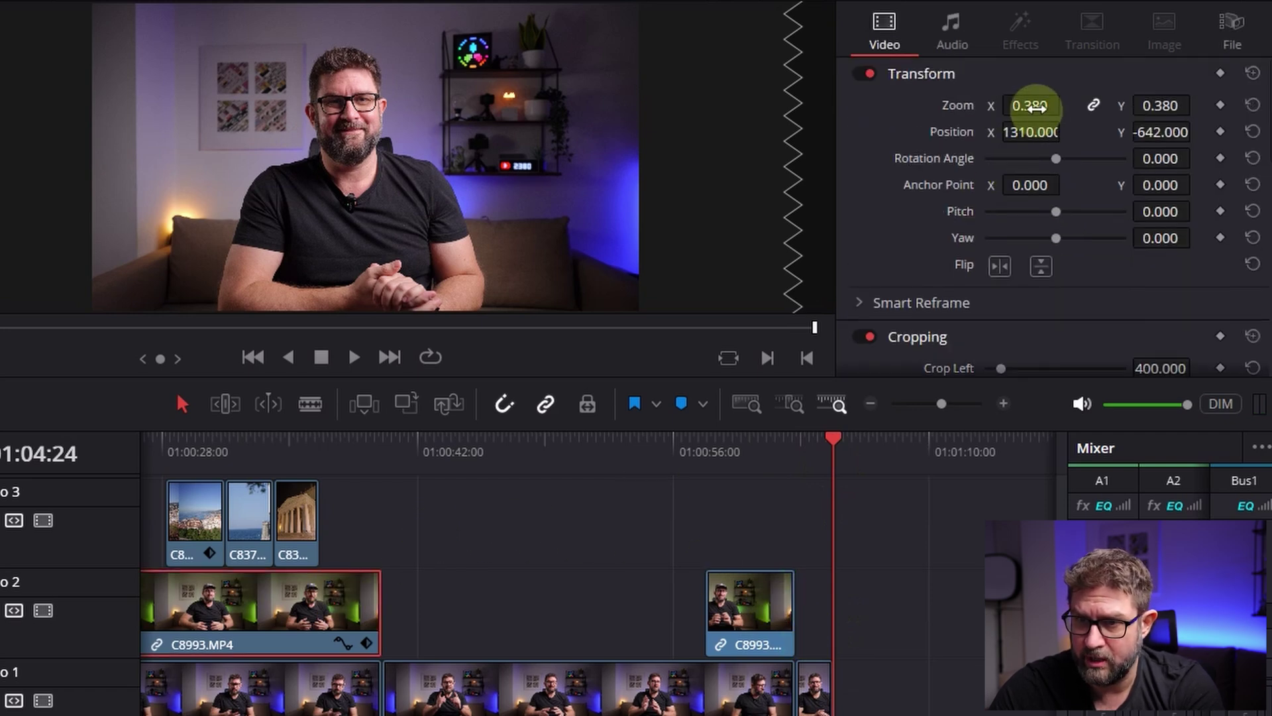
click(743, 599)
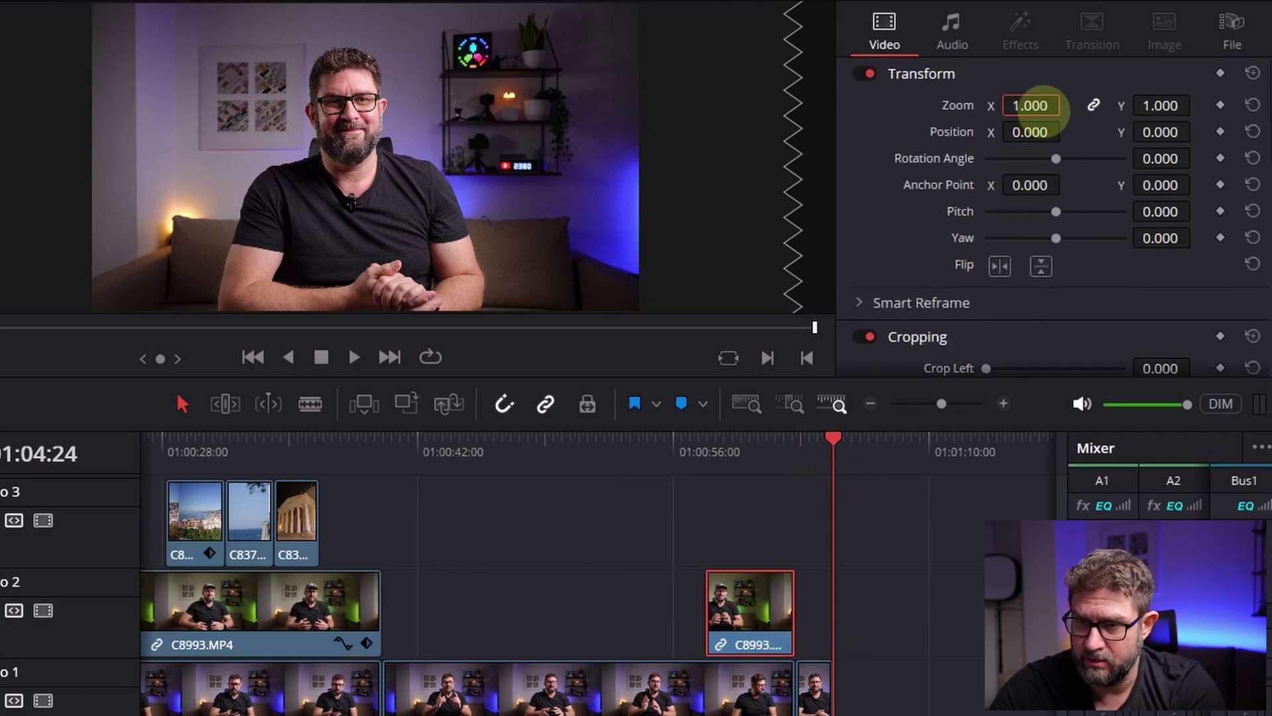
text(0.38)
key(Return)
Copy the first overlay's position X 1310 and Y -642 onto the outro clip
click(352, 599)
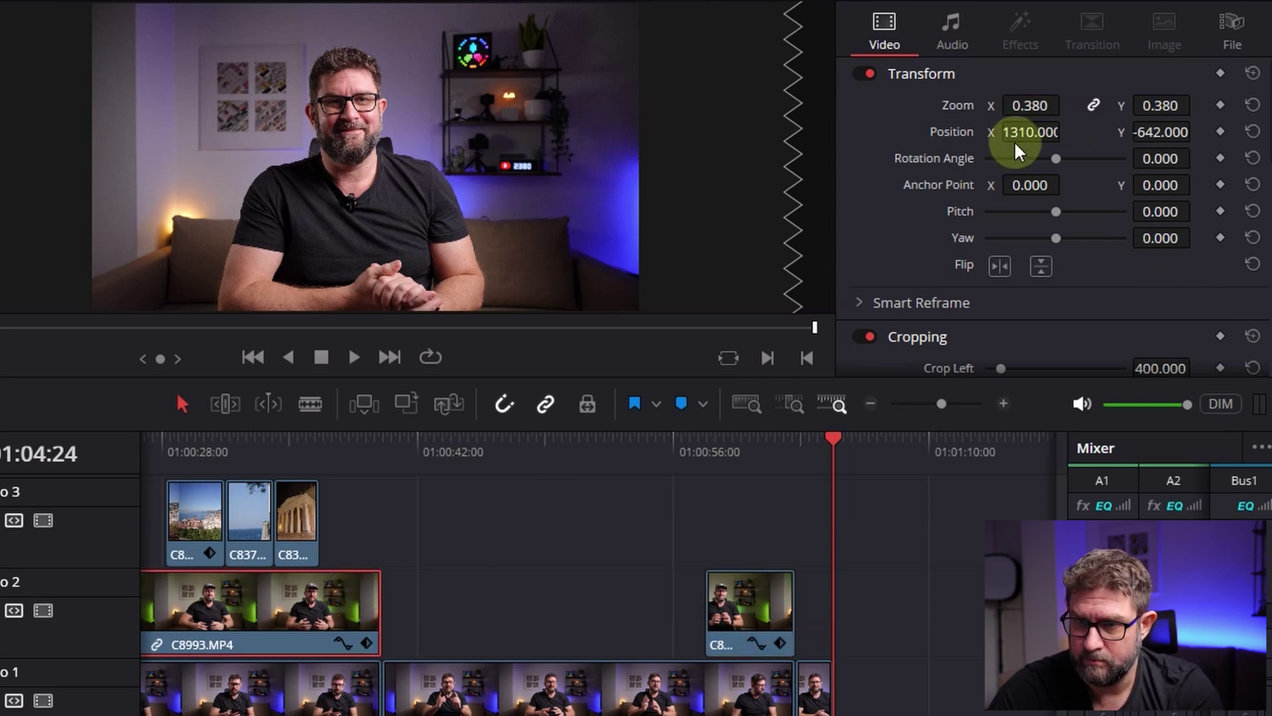
double_click(1021, 131)
key(ctrl+c)
click(753, 623)
click(1031, 131)
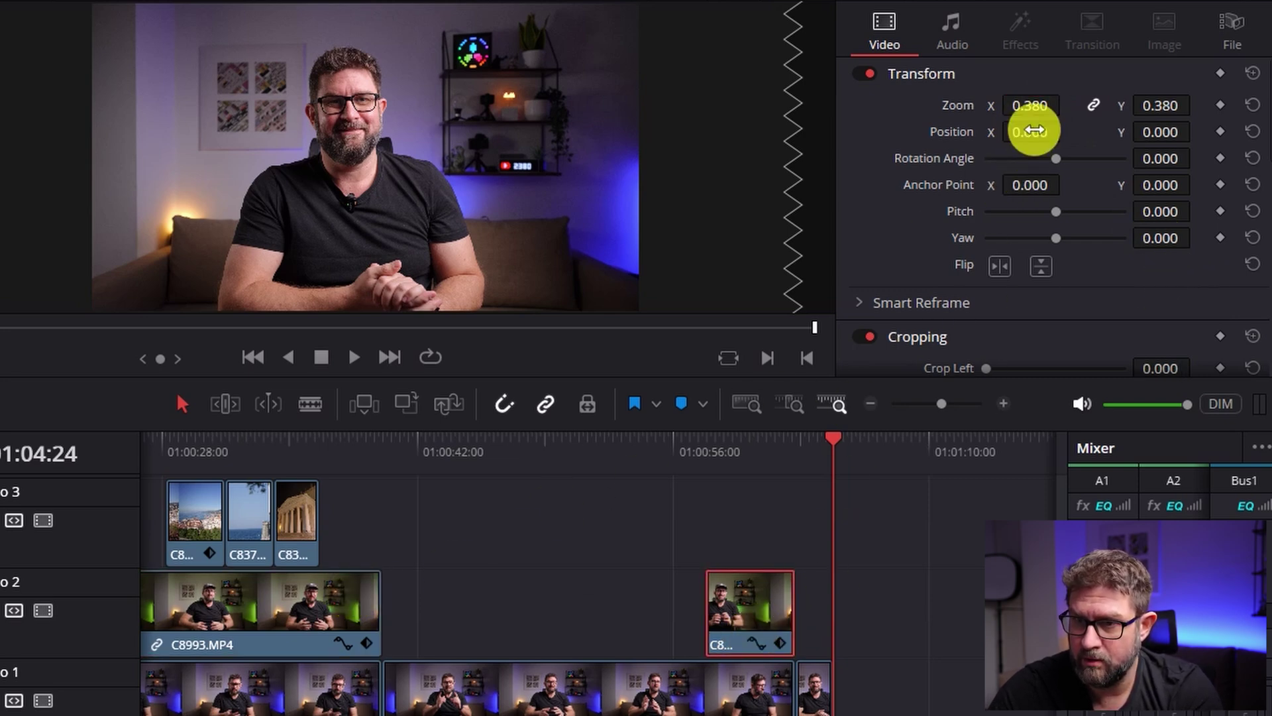
key(ctrl+v)
click(301, 603)
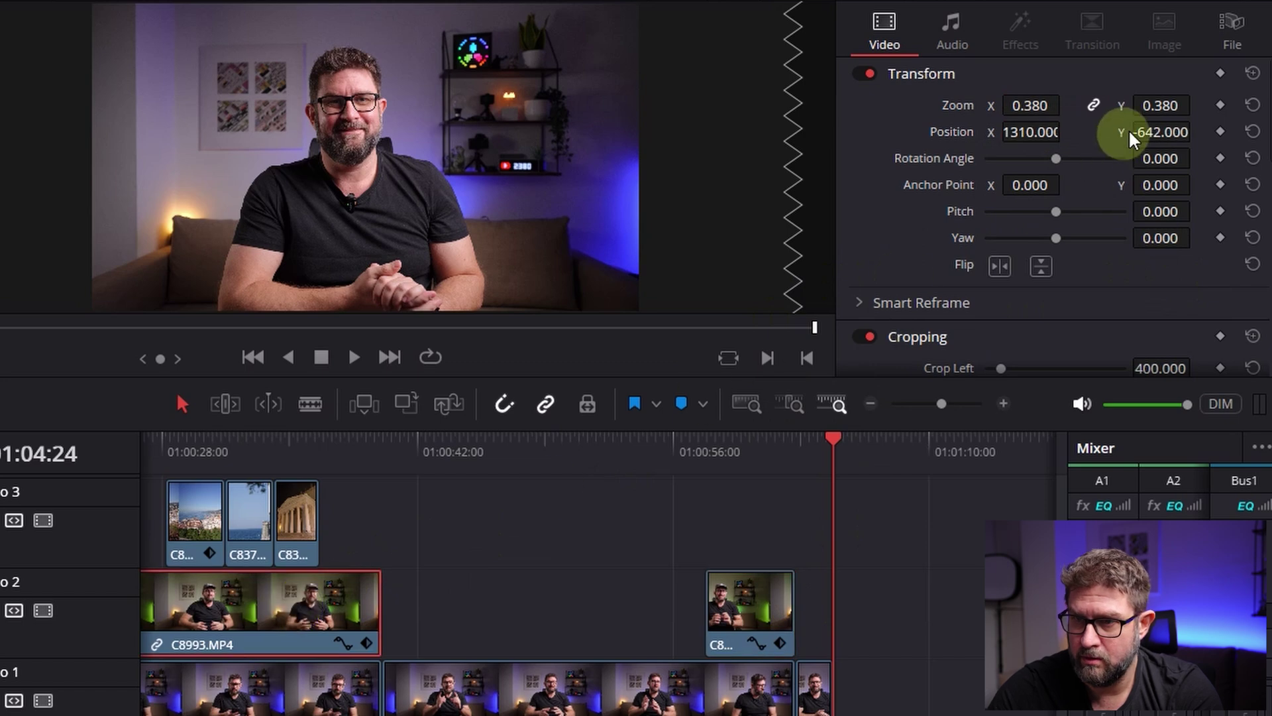
key(ctrl+c)
click(762, 603)
click(1159, 132)
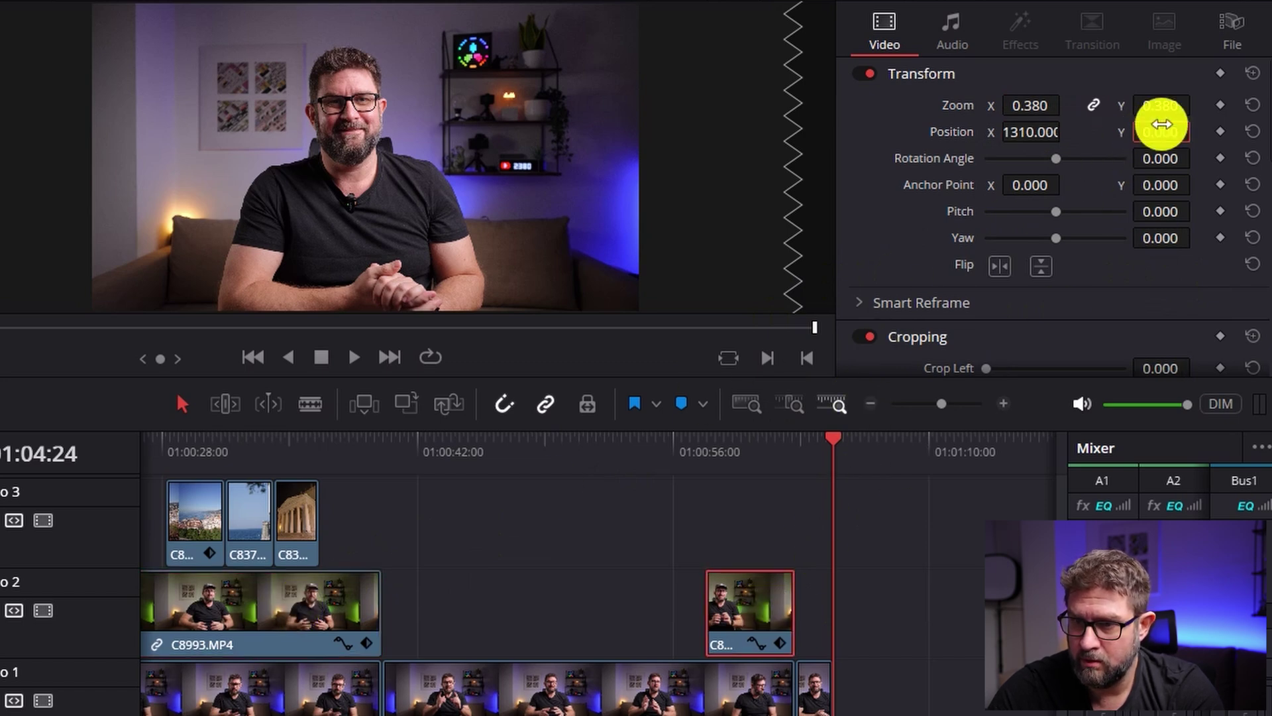
key(ctrl+v)
Crop the outro clip 400 left and right, then play it back from 01:00:56:07
click(300, 610)
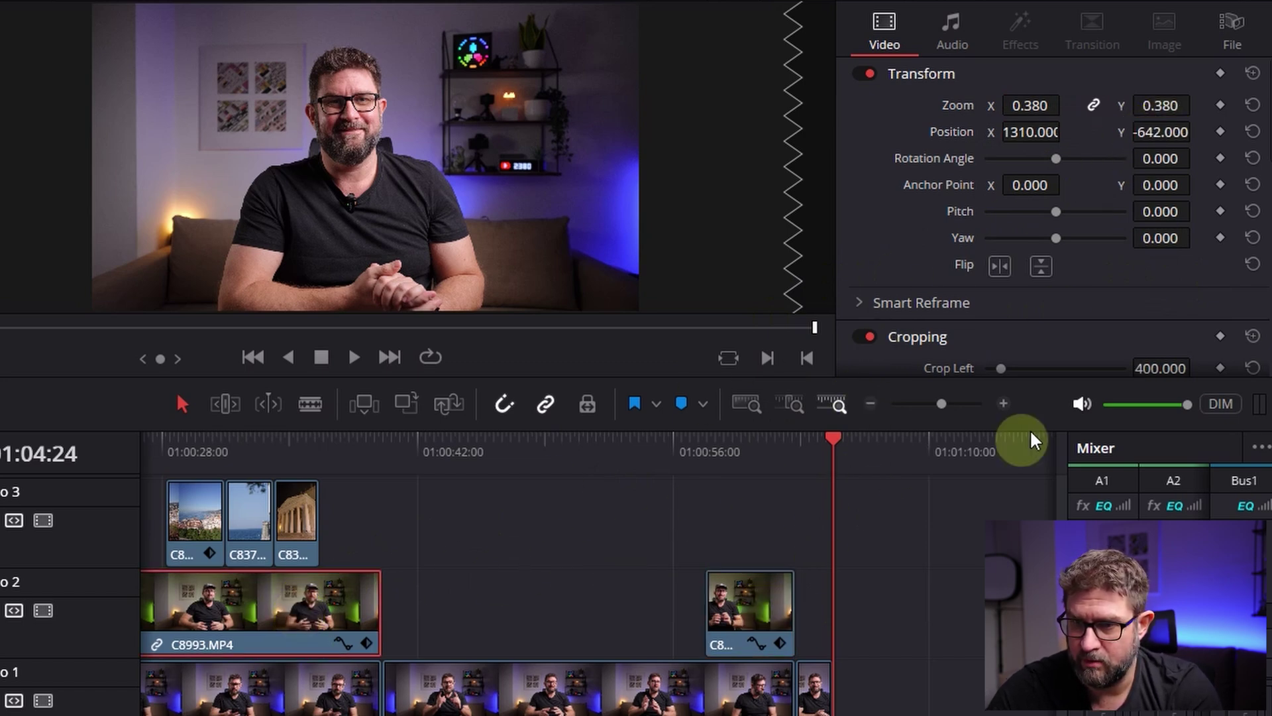
scroll(1090, 285, down, 3)
click(762, 600)
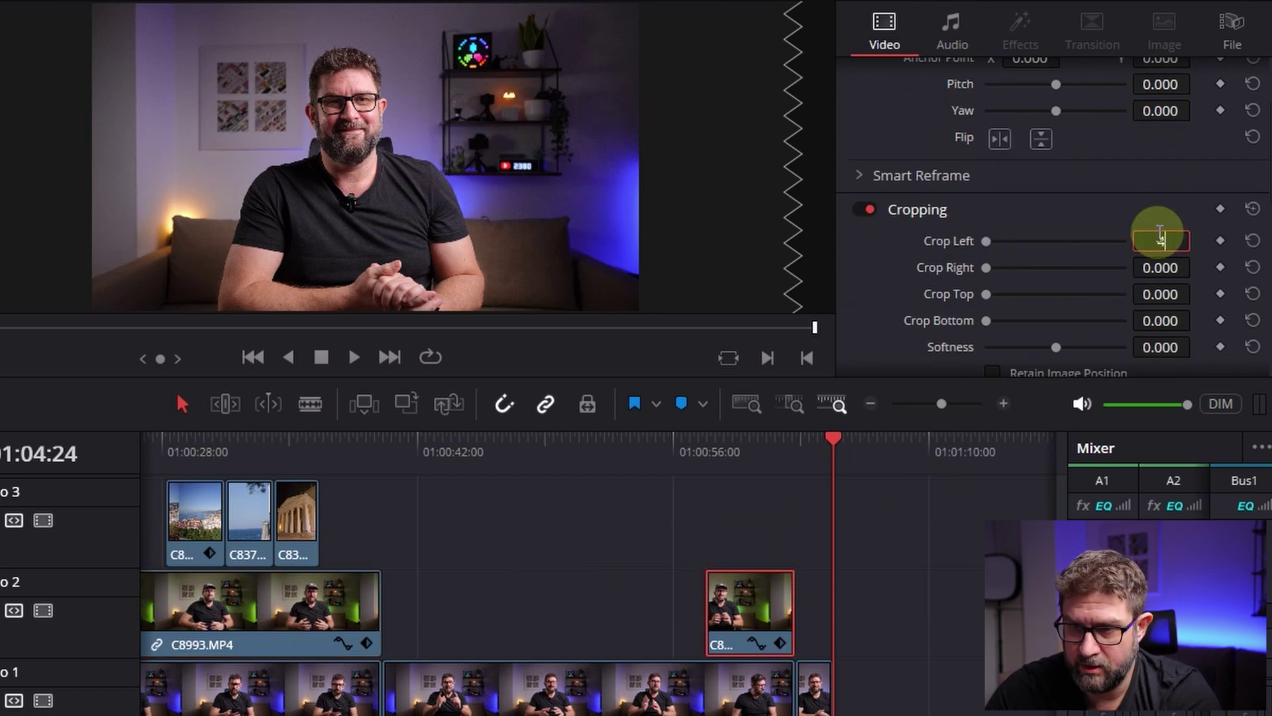
click(1166, 269)
text(4)
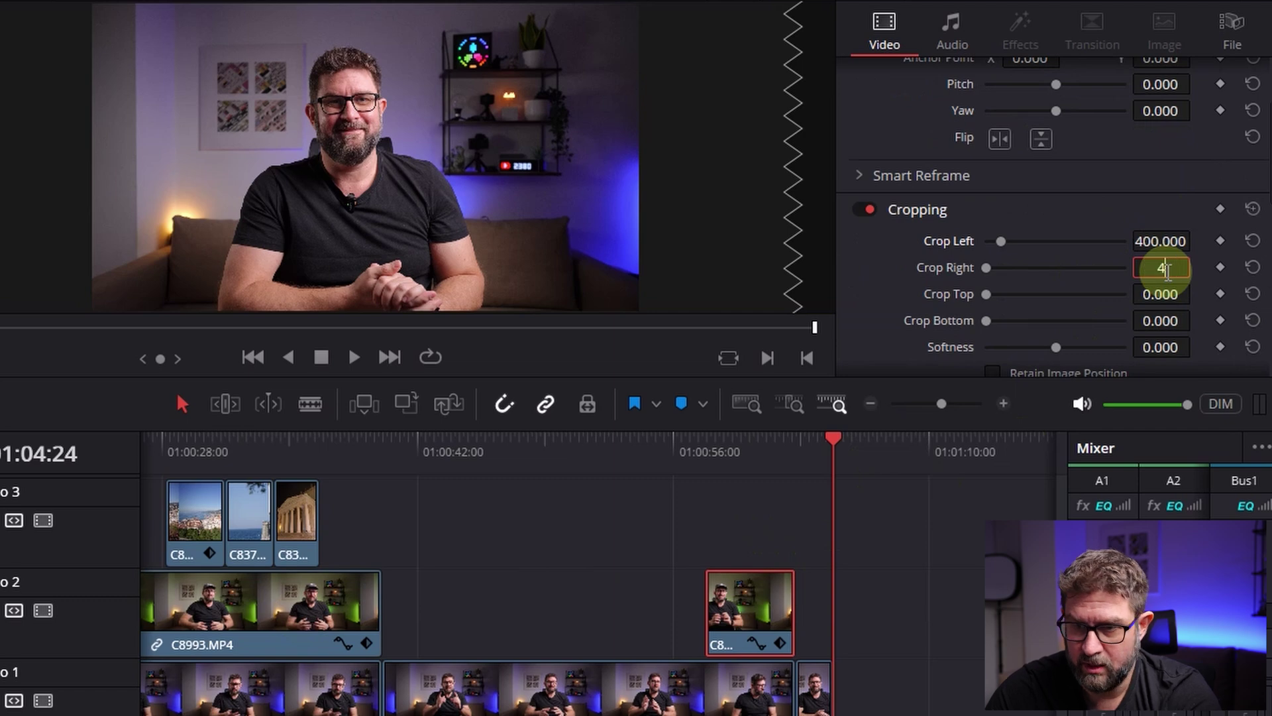
text(00)
click(674, 447)
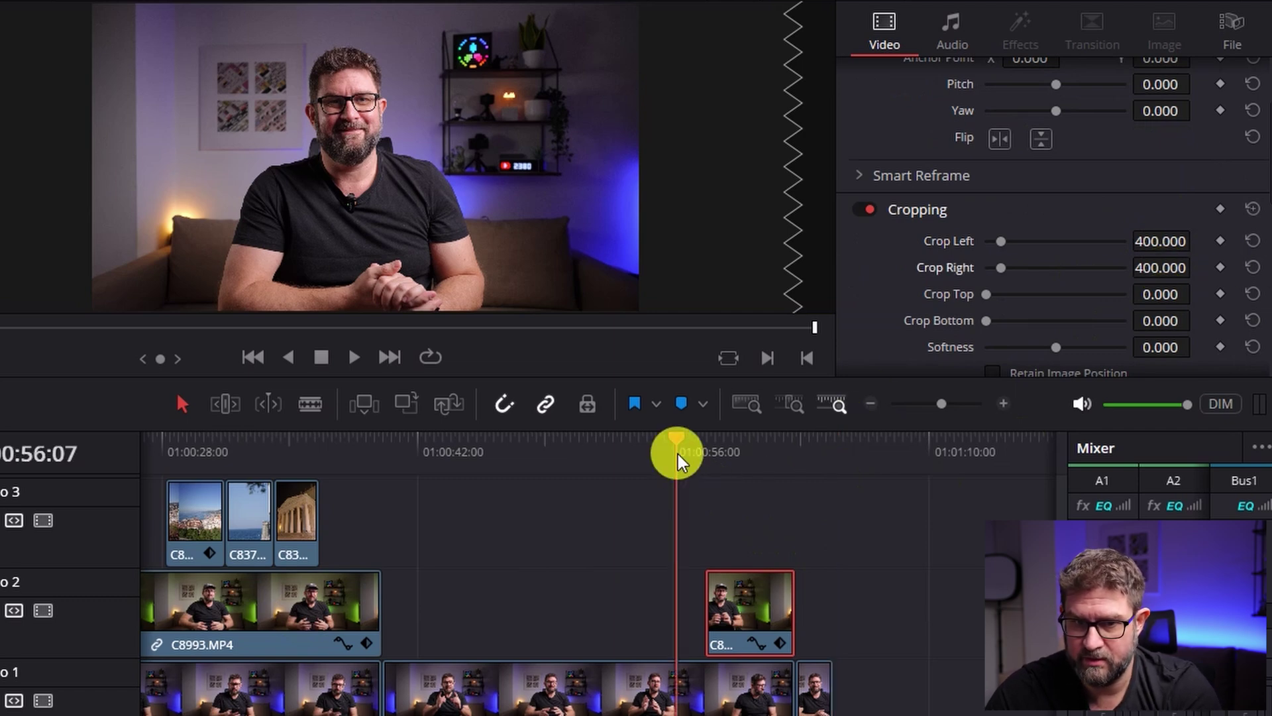
click(354, 356)
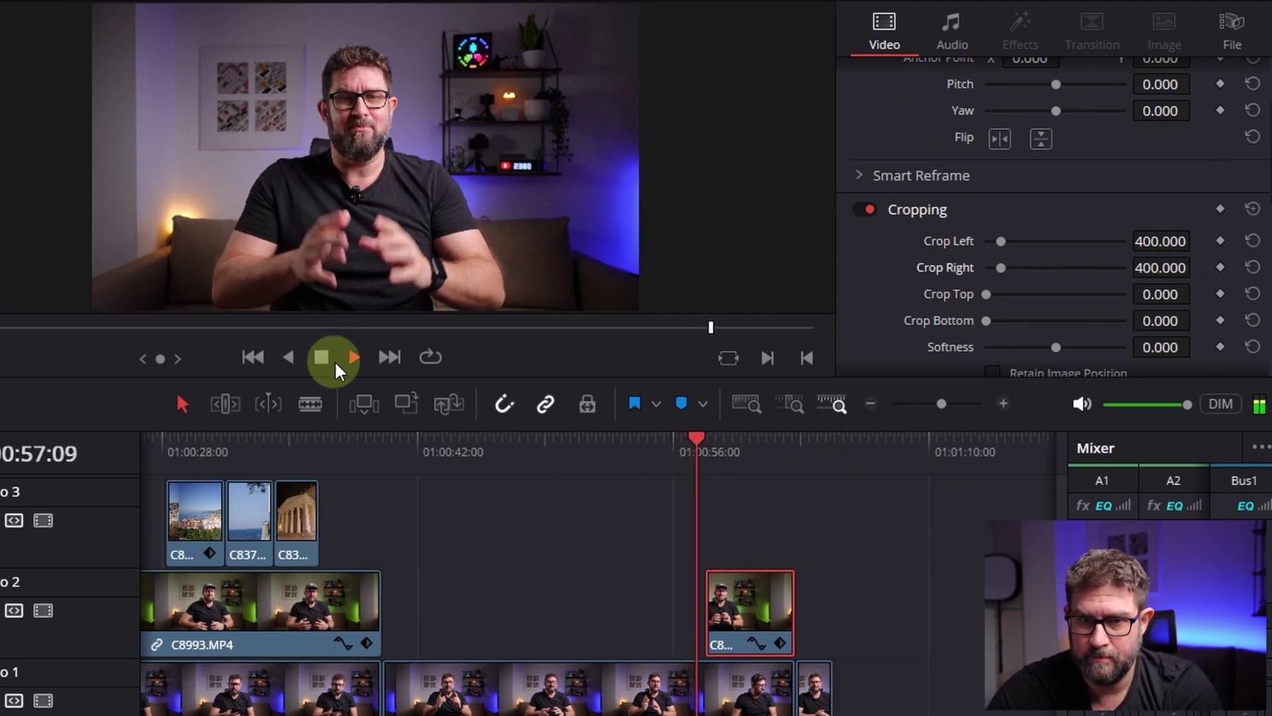